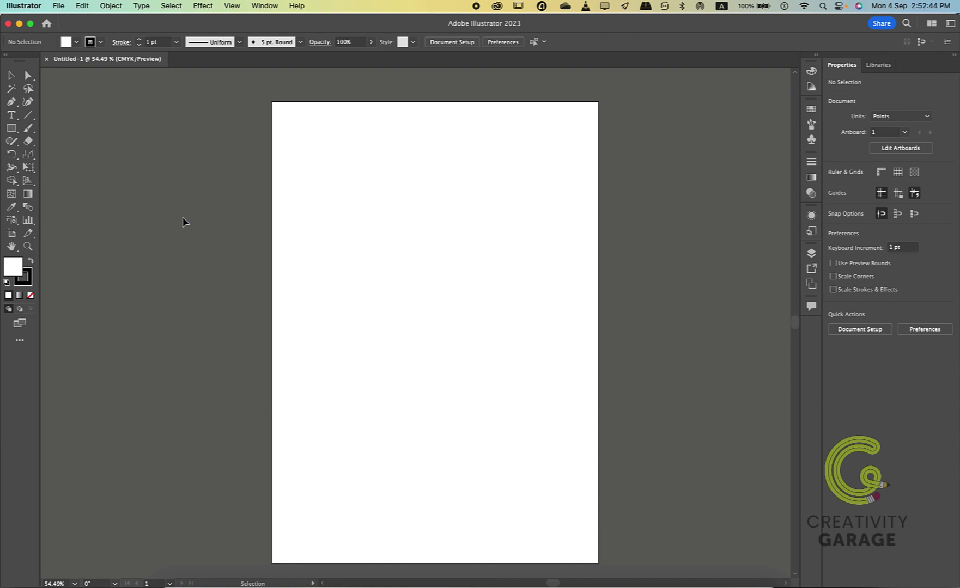
Scroll across the blank A4 canvas and switch to the Direct Selection tool
scroll(182, 221, "right", 5)
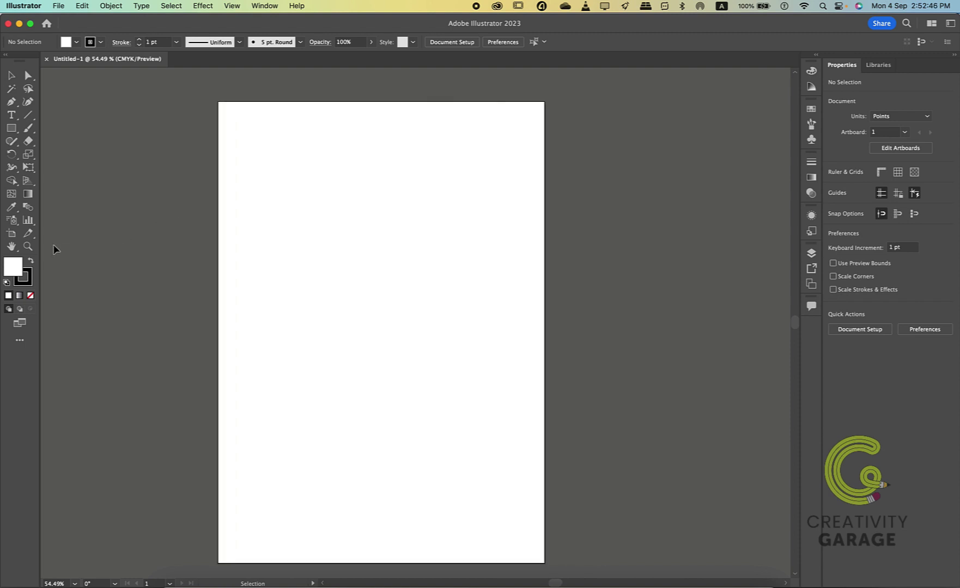
key("a")
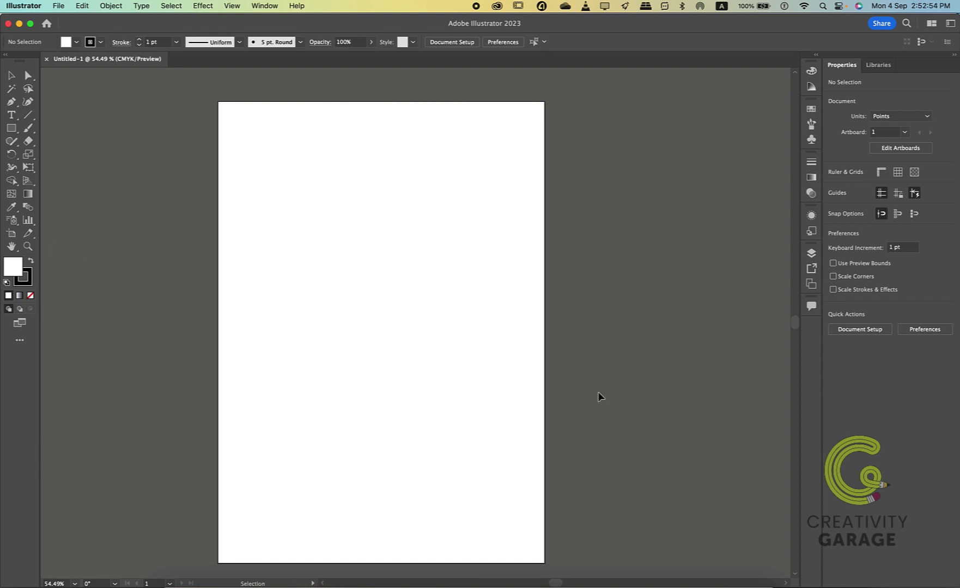
scroll(598, 397, "right", 3)
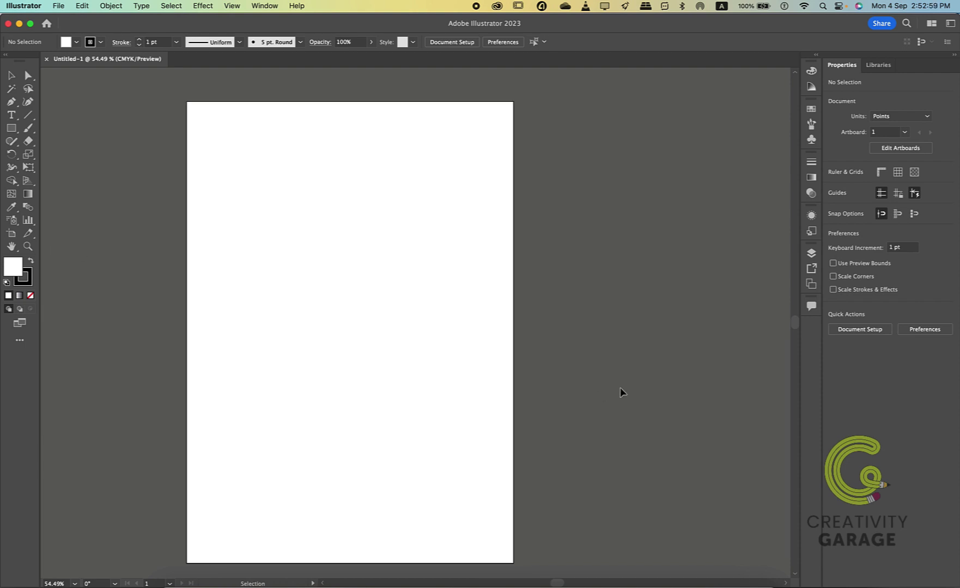
Redraw Artboard 1 at 452×284 pt and drag out new Artboards 3 to 6 to its right
key("shift+o")
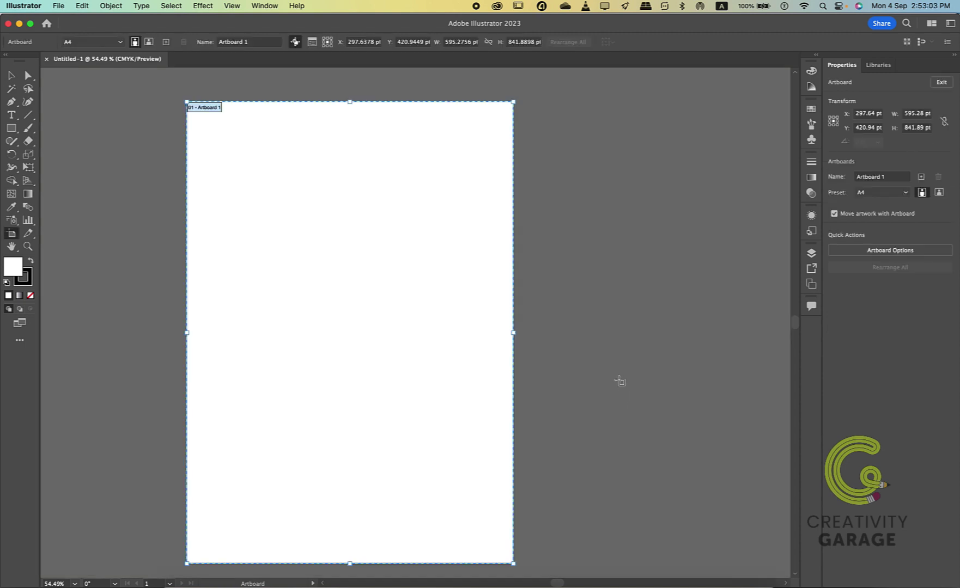
left_click_drag(161, 102, 409, 257)
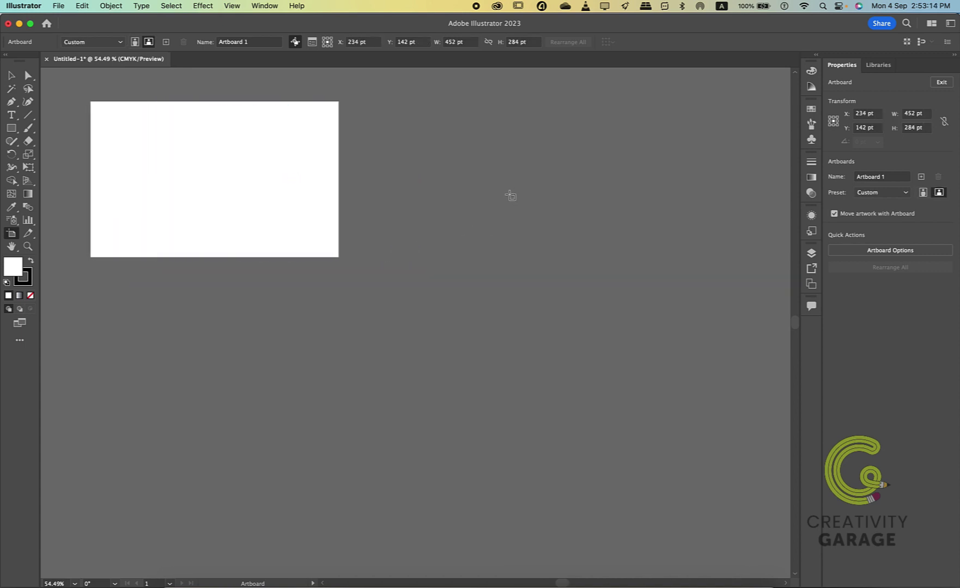
left_click_drag(353, 102, 506, 236)
left_click_drag(530, 102, 758, 488)
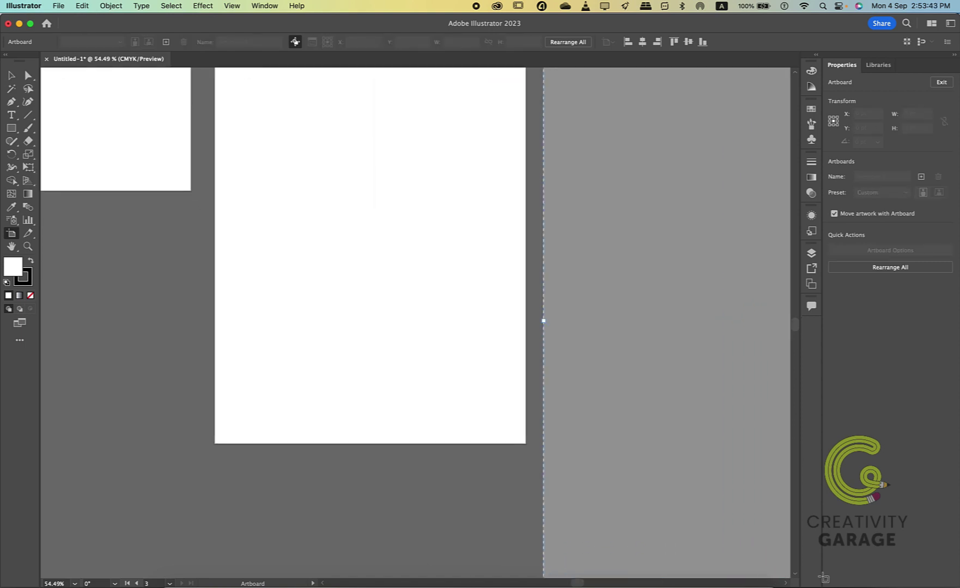
left_click_drag(787, 567, 784, 503)
scroll(618, 426, "up", 3)
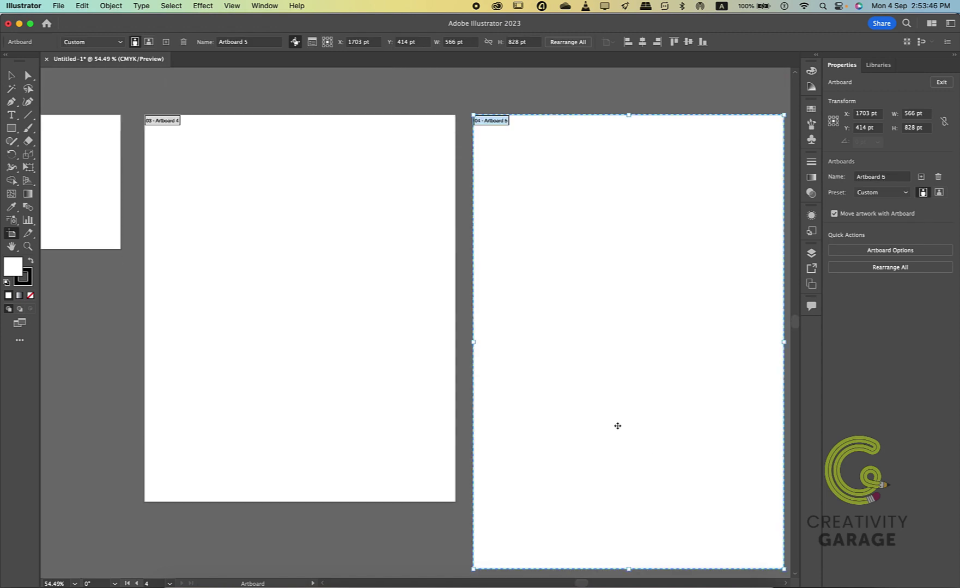
scroll(618, 427, "down", 2)
scroll(617, 426, "right", 2)
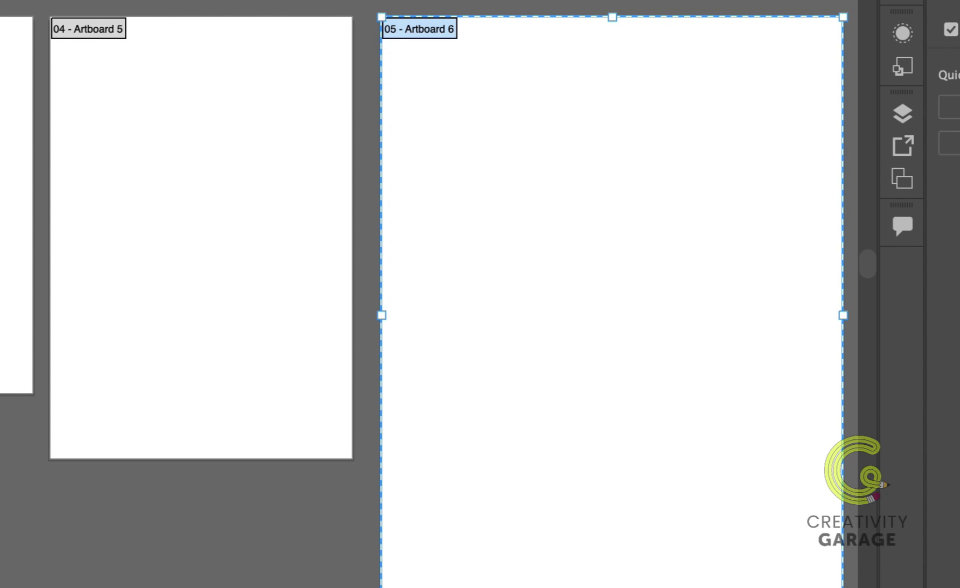
Drag Artboard 6's bottom-right corner inward to about 586×601 pt, toggling Smart Guides off and on
scroll(674, 551, "right", 3)
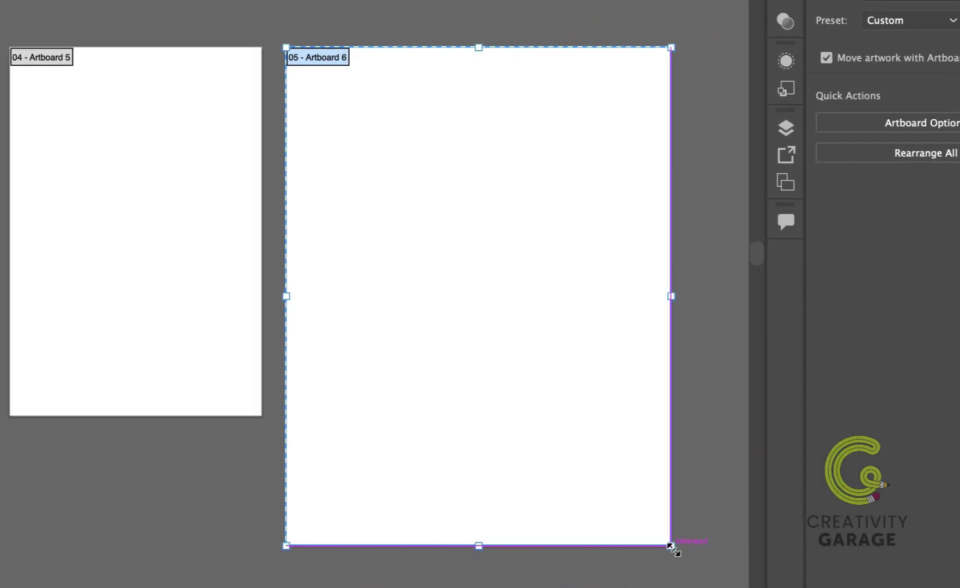
left_click_drag(674, 550, 690, 443)
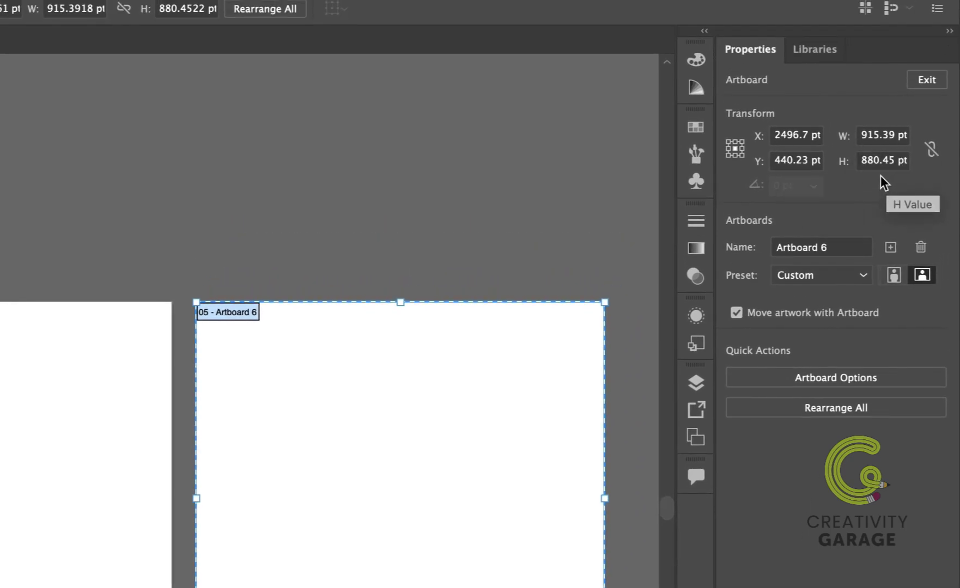
left_click(0, 0)
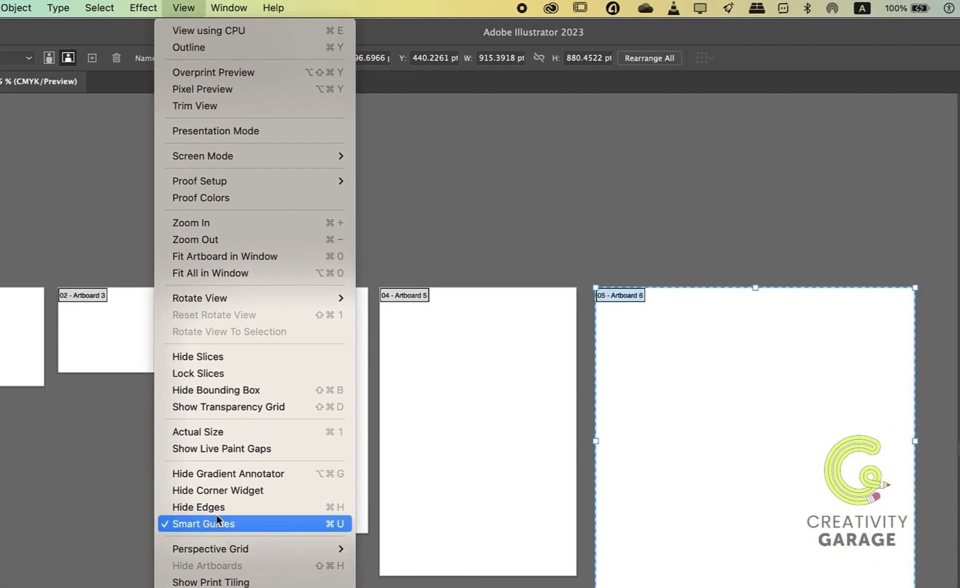
left_click(217, 522)
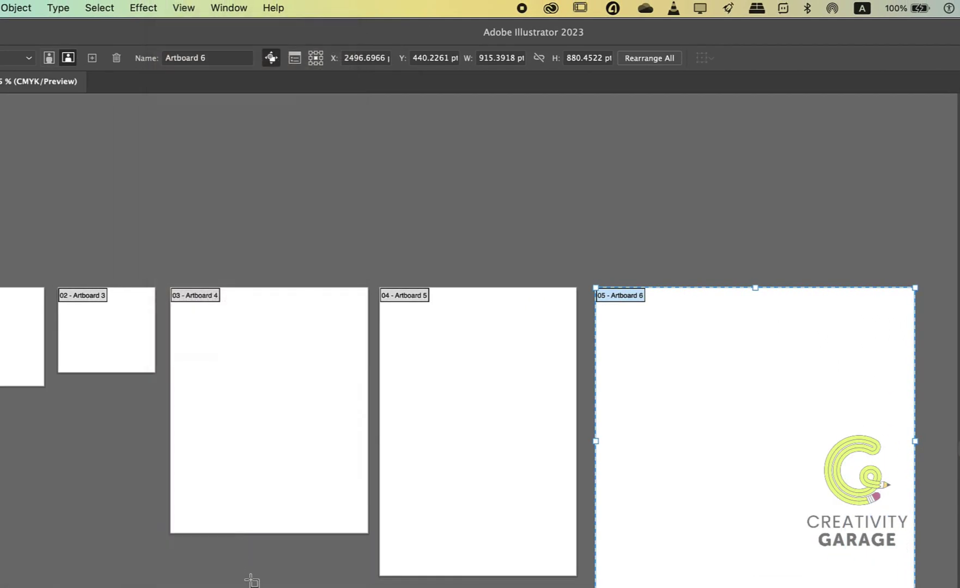
left_click_drag(915, 587, 823, 534)
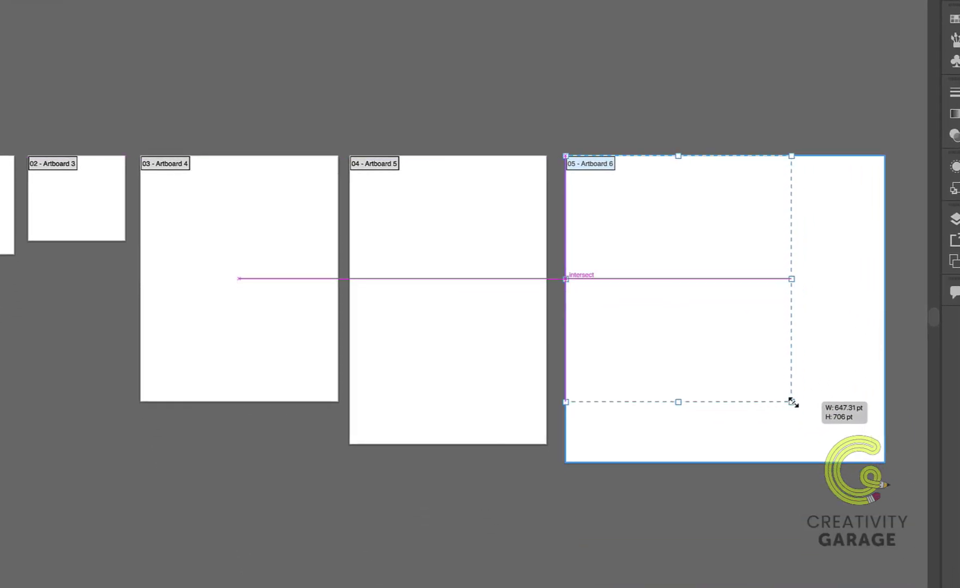
mouse_move(792, 401)
left_mouse_down()
mouse_move(799, 420)
mouse_move(799, 399)
mouse_move(806, 408)
left_mouse_up()
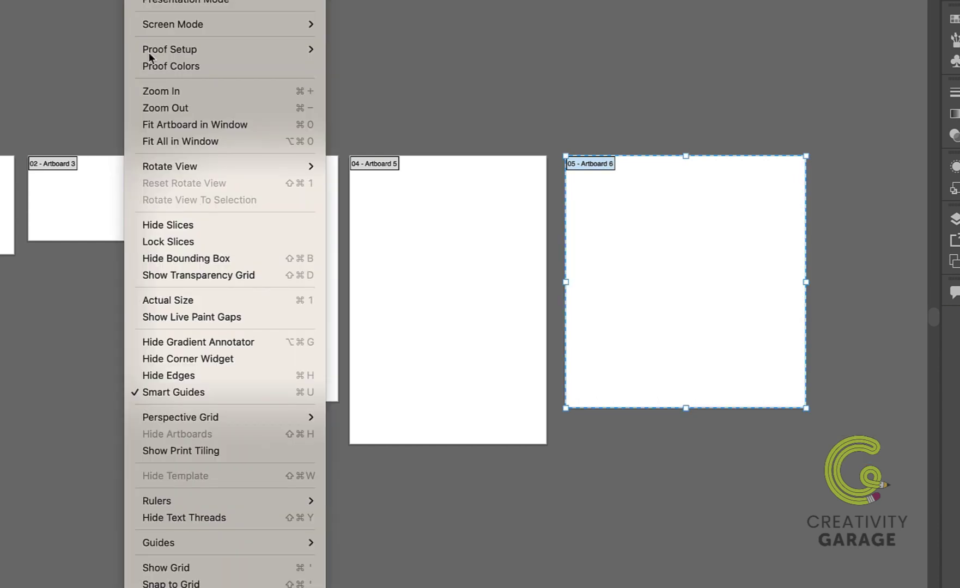
left_click(180, 395)
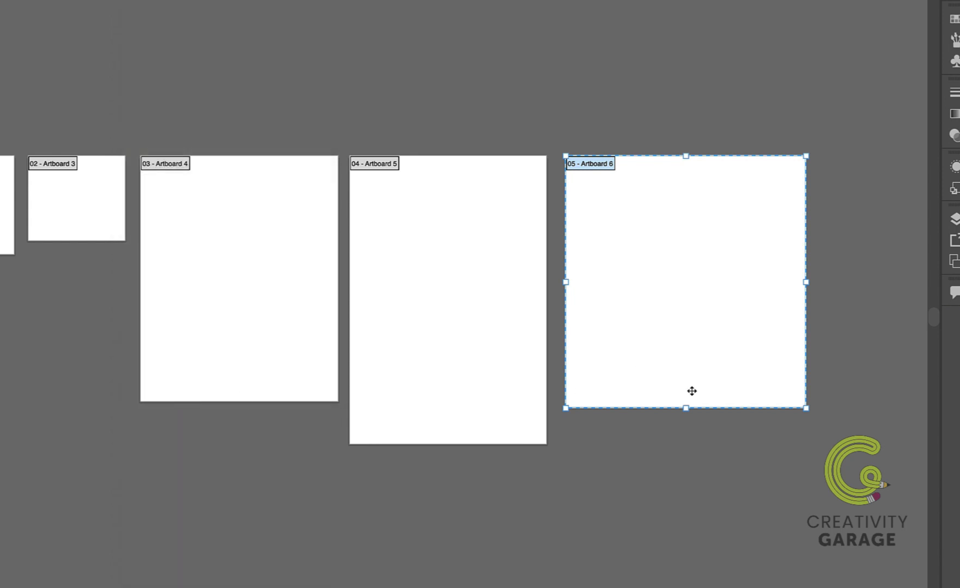
left_click_drag(806, 408, 771, 367)
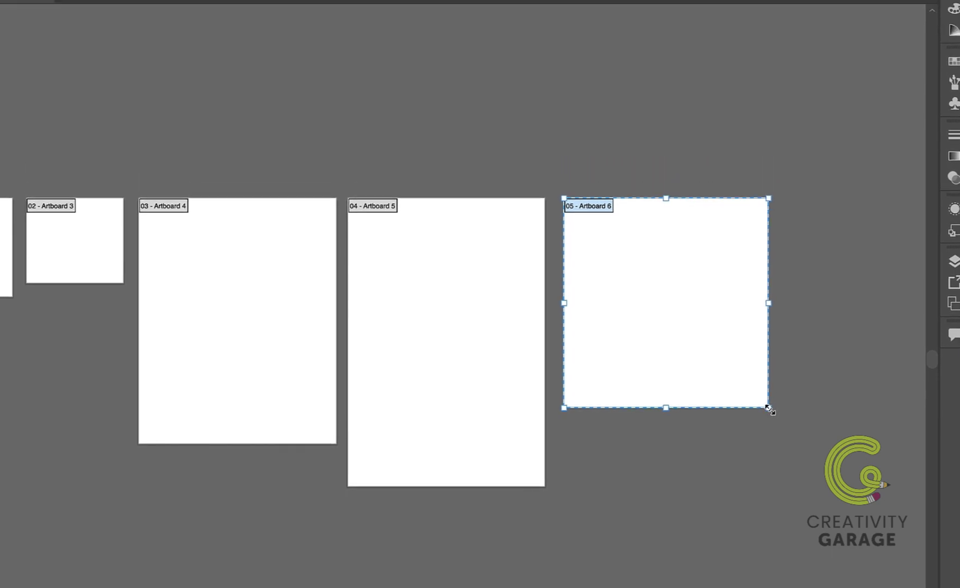
Open the Artboards panel and give Artboard 3 the Nexus 7 (2013) preset, 1920×1200 pt
left_click(193, 8)
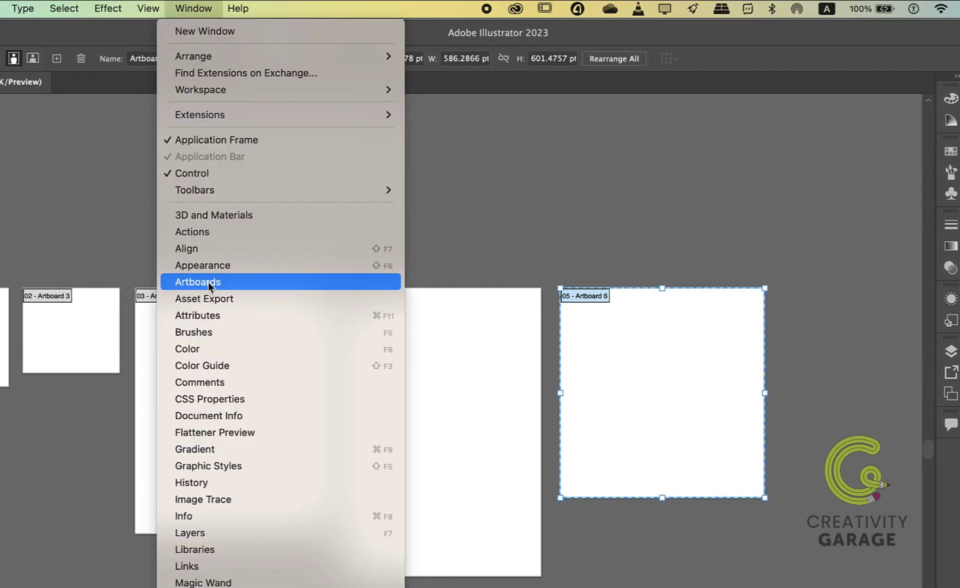
left_click(267, 283)
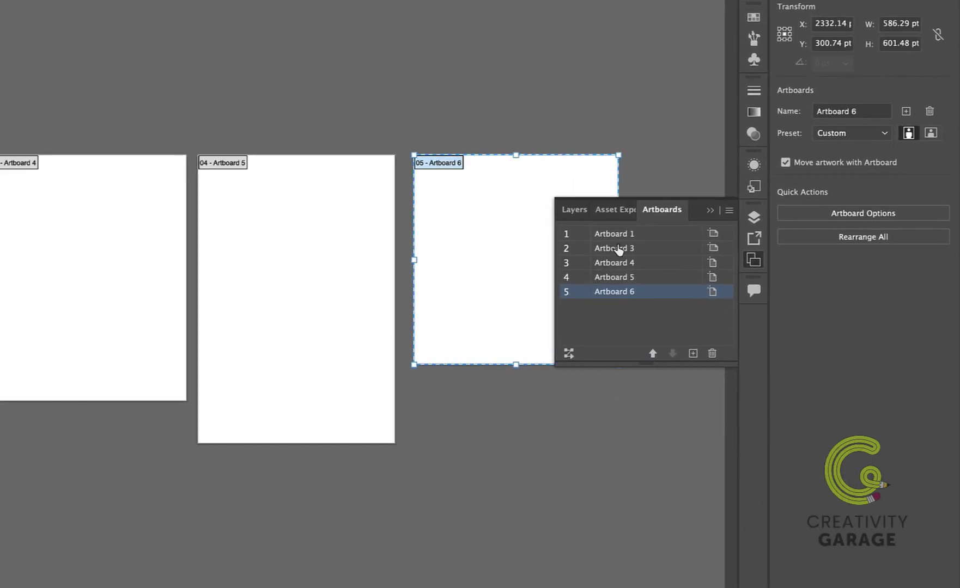
left_click(616, 249)
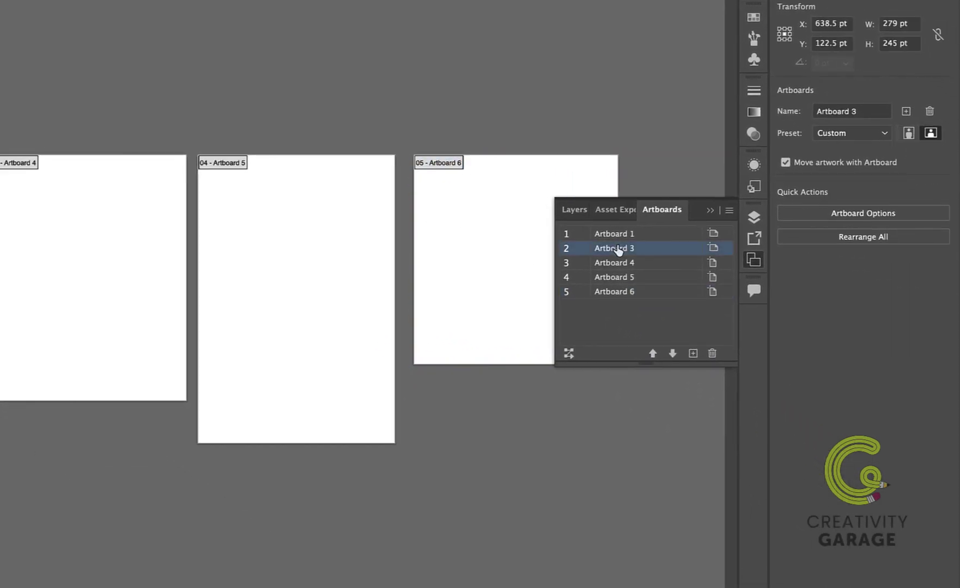
left_click(884, 134)
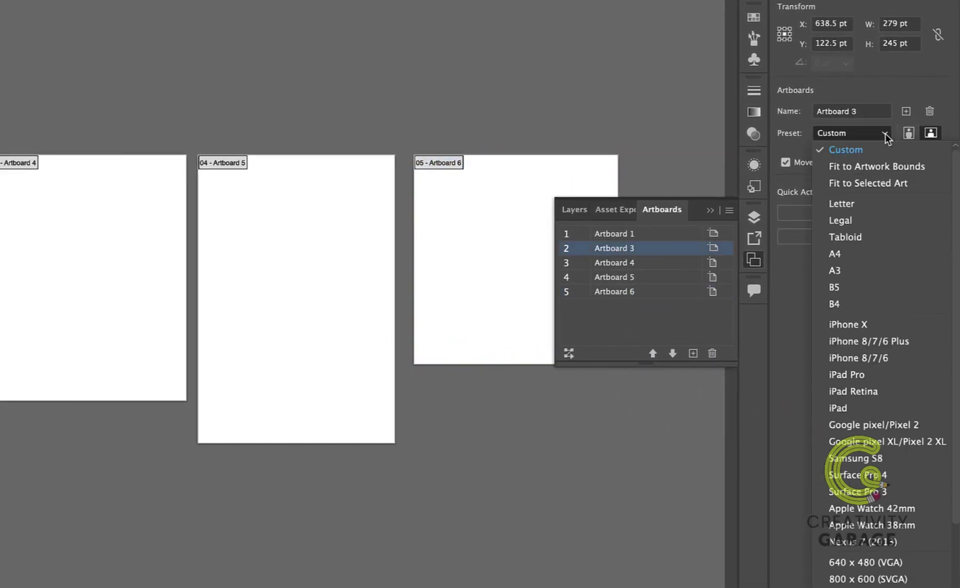
scroll(870, 366, "down", 5)
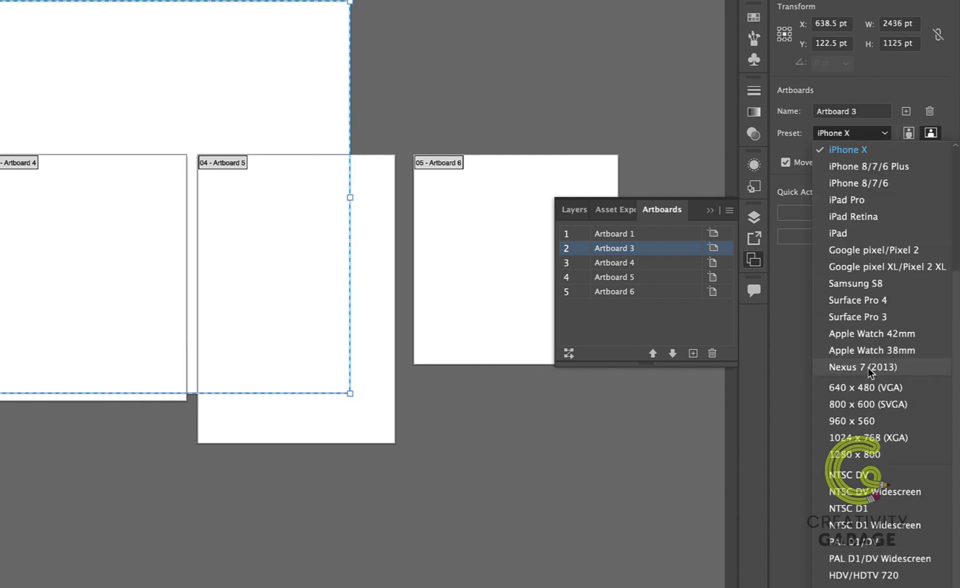
left_click(869, 370)
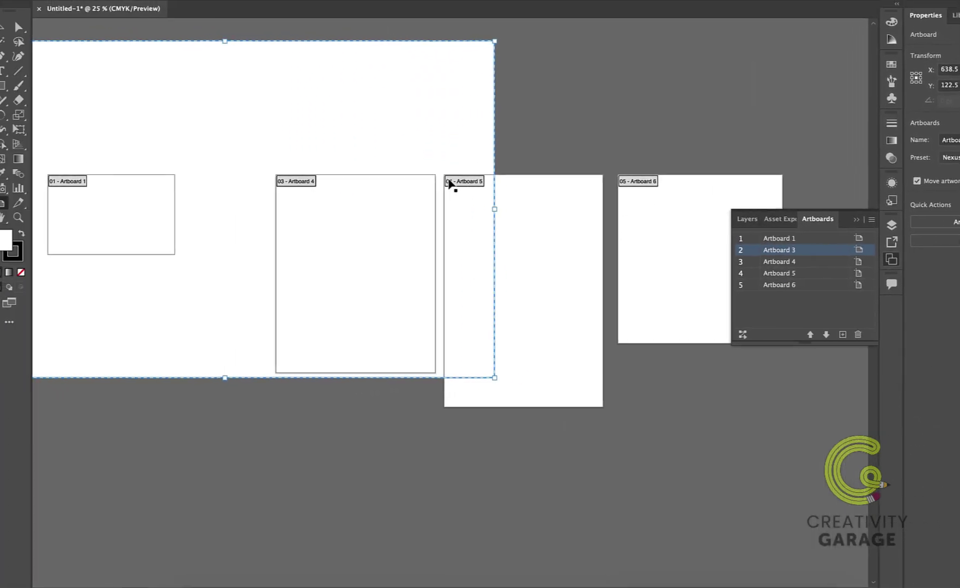
Rename Artboard 3 to 'demo' and check its Artboard Options without changing anything
double_click(744, 263)
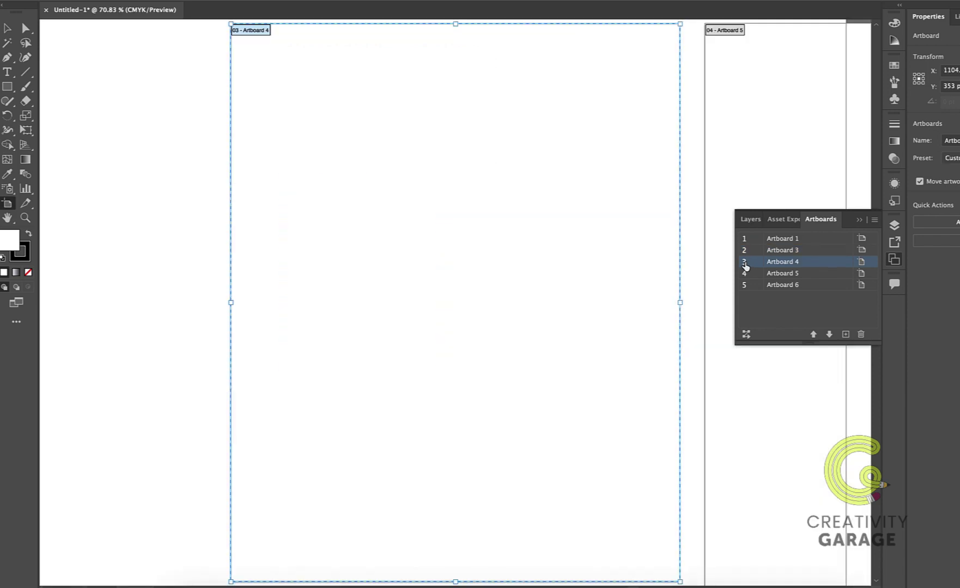
double_click(745, 240)
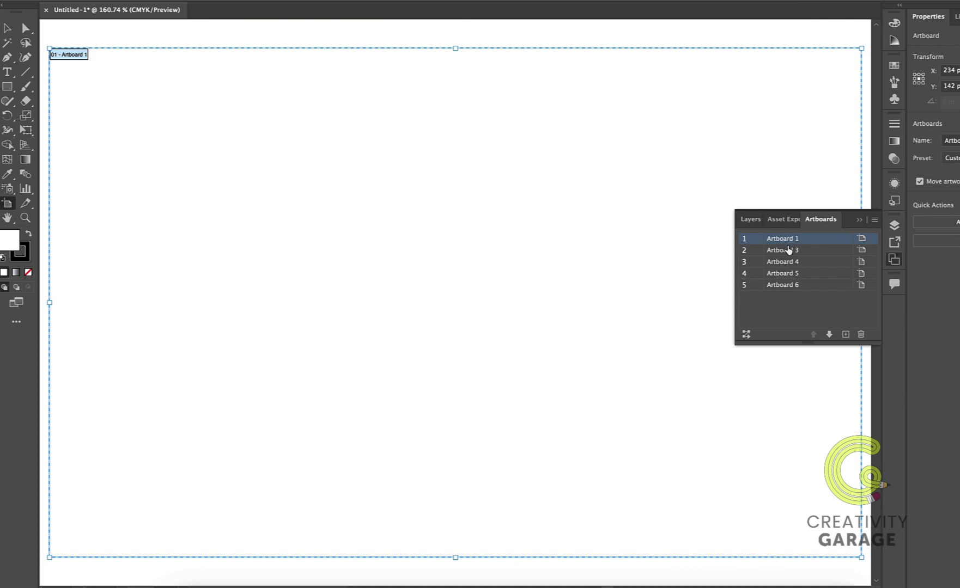
double_click(786, 251)
type("demo")
left_click(861, 251)
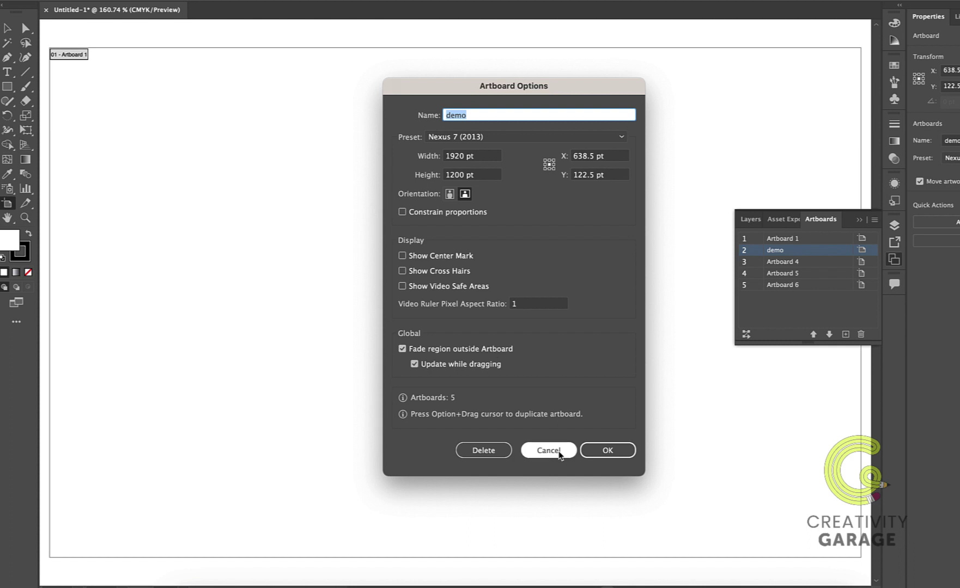
left_click(556, 452)
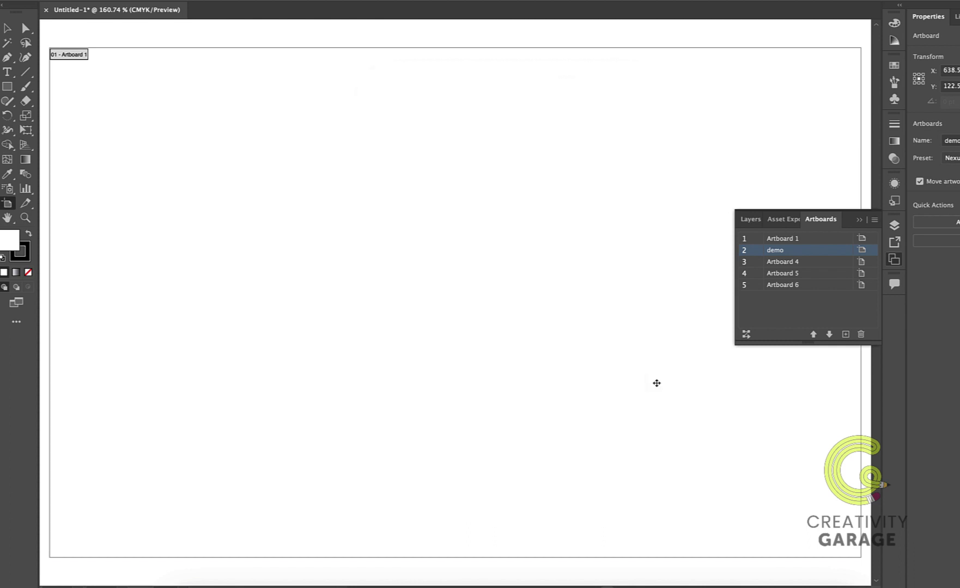
Add a new Artboard 7, then delete it again
left_click(846, 335)
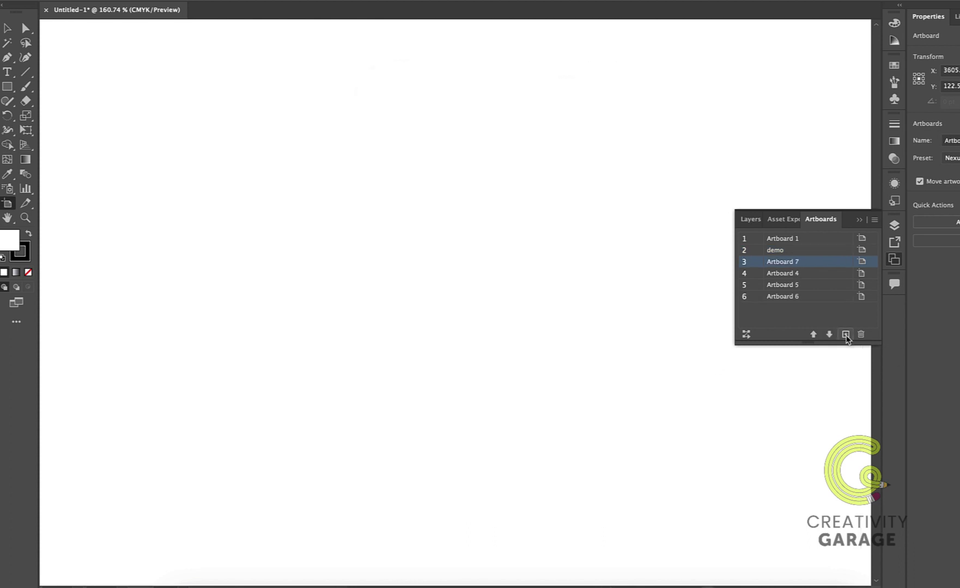
double_click(788, 266)
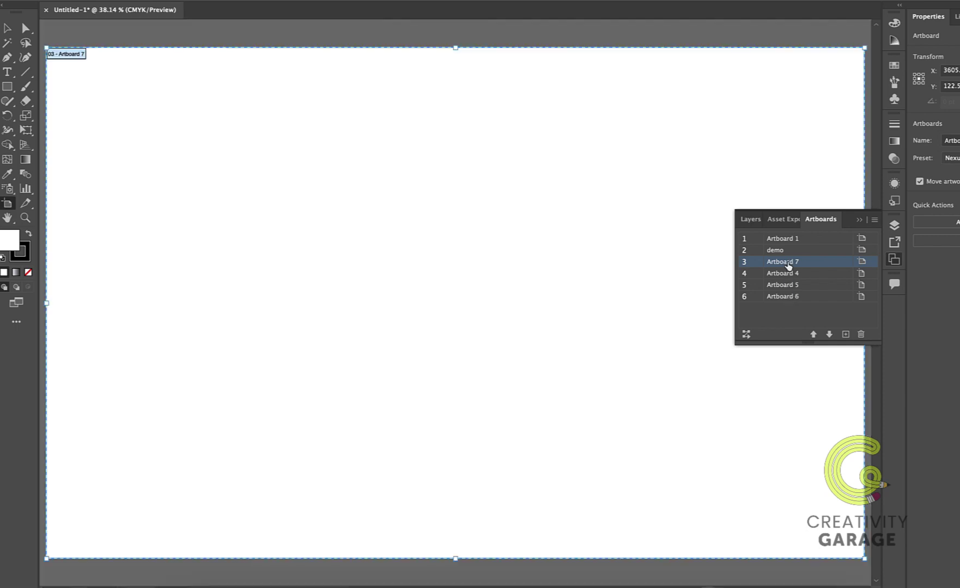
left_click(861, 335)
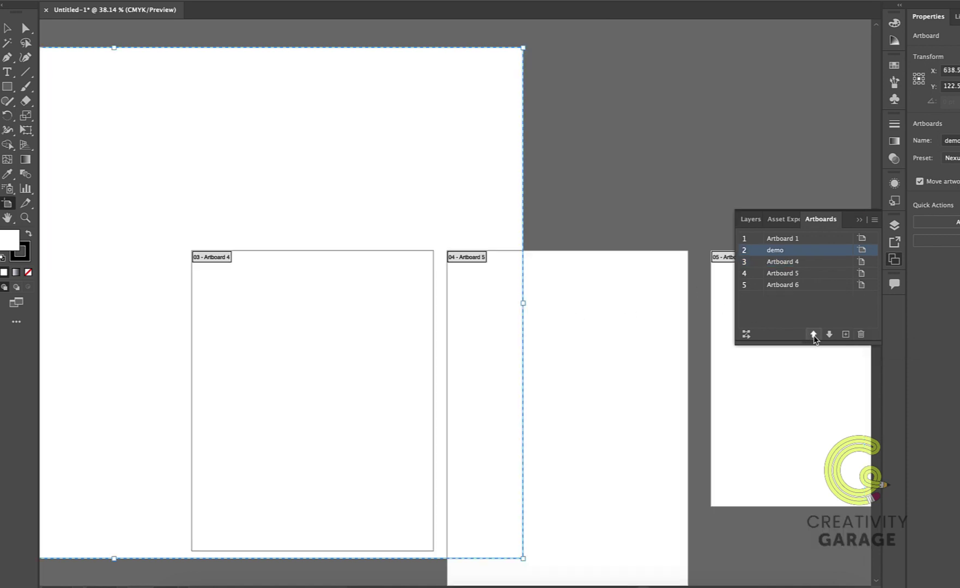
Reorder the artboards so demo moves to the bottom, then back up to first place
left_click(829, 335)
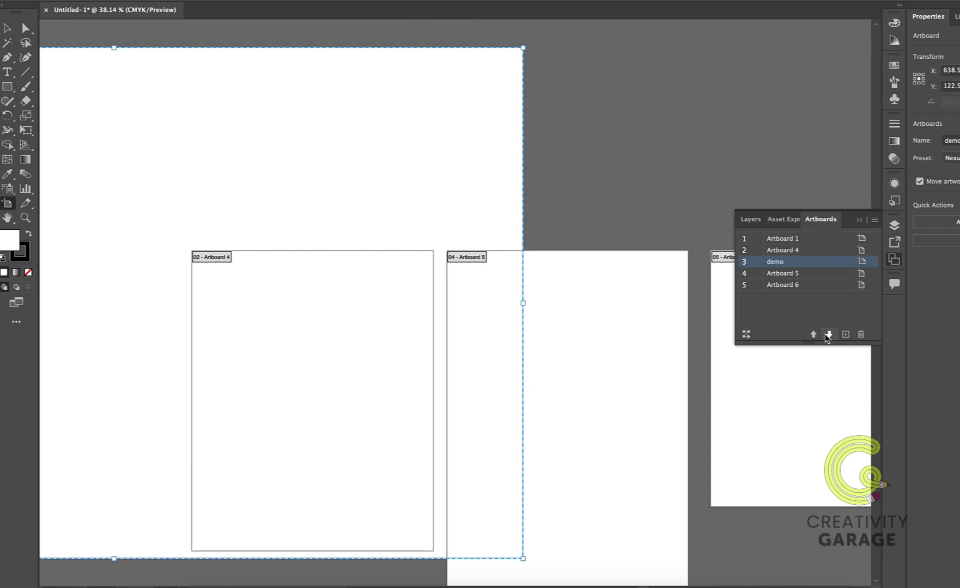
left_click(829, 335)
left_click(828, 335)
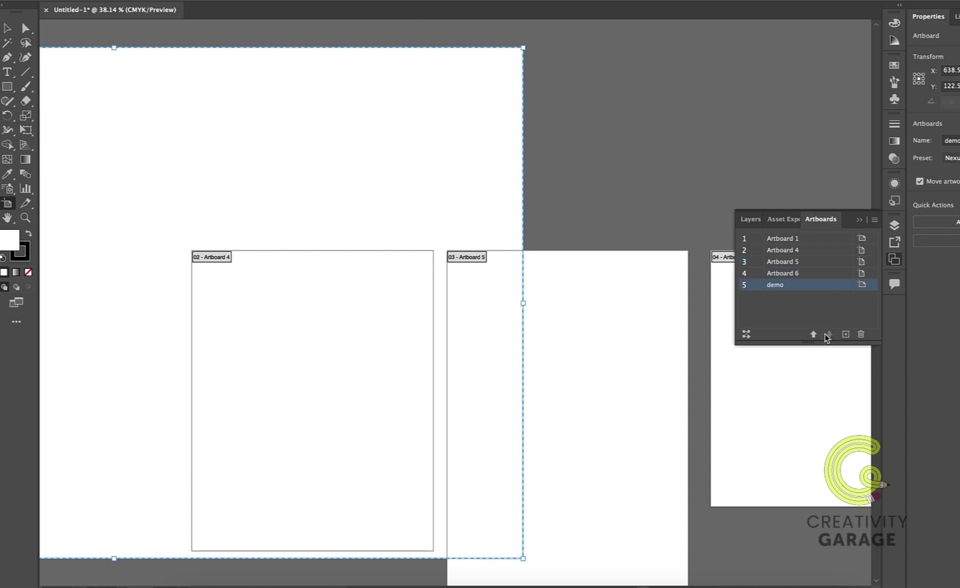
left_click(814, 334)
left_click(814, 334)
left_click(814, 335)
left_click(814, 335)
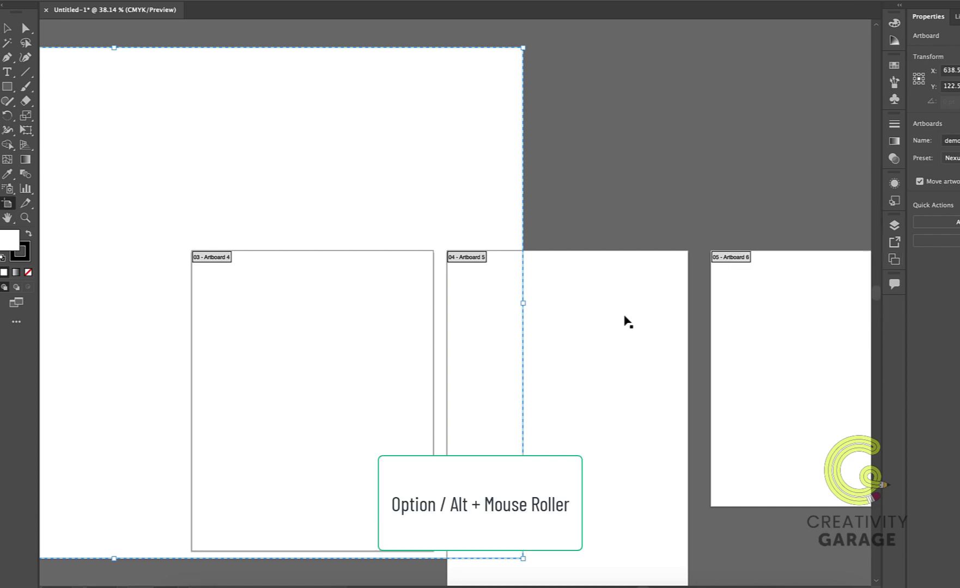
scroll(627, 322, "down", 5)
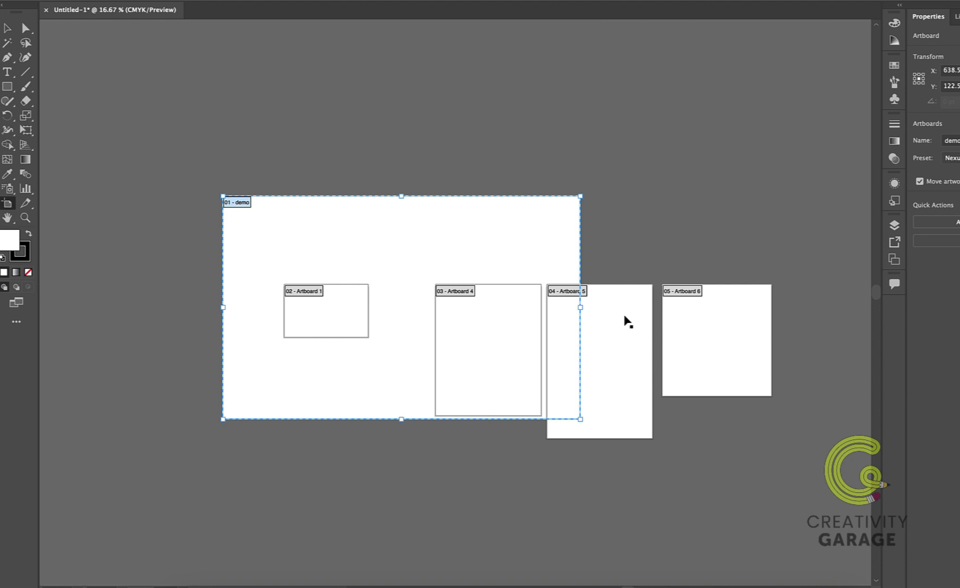
scroll(626, 318, "up", 3)
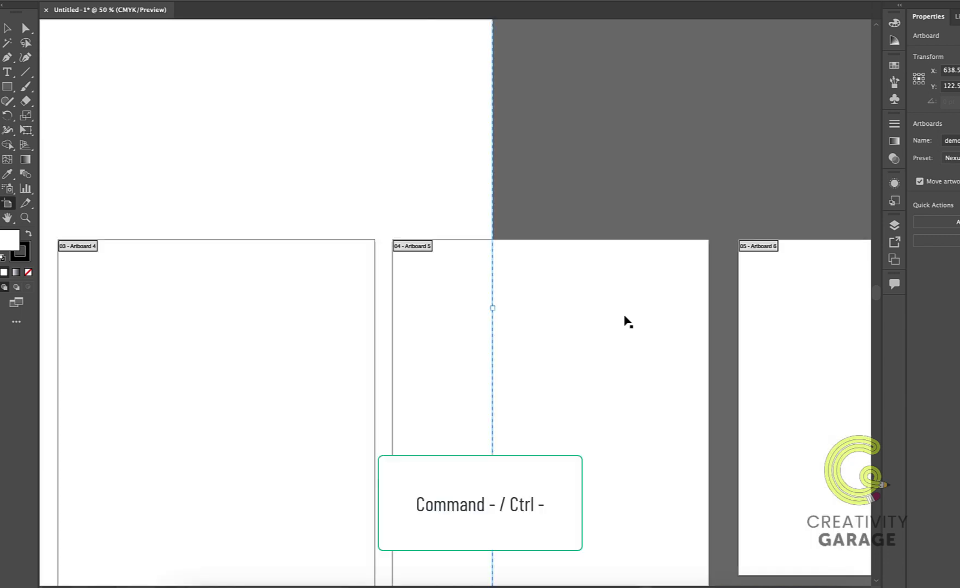
key("ctrl+minus")
key("ctrl+minus")
key("ctrl+minus")
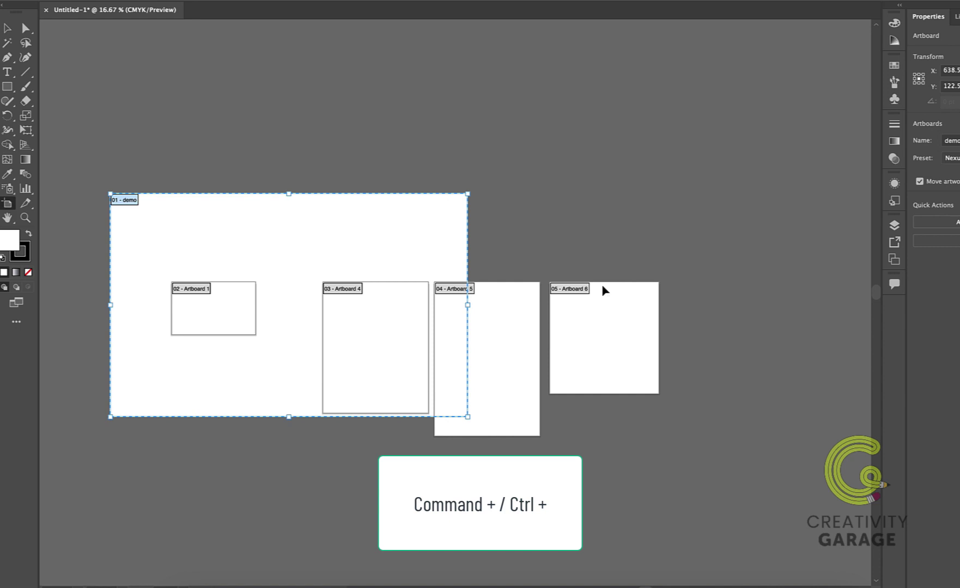
key("ctrl+equal")
key("ctrl+equal")
key("ctrl+equal")
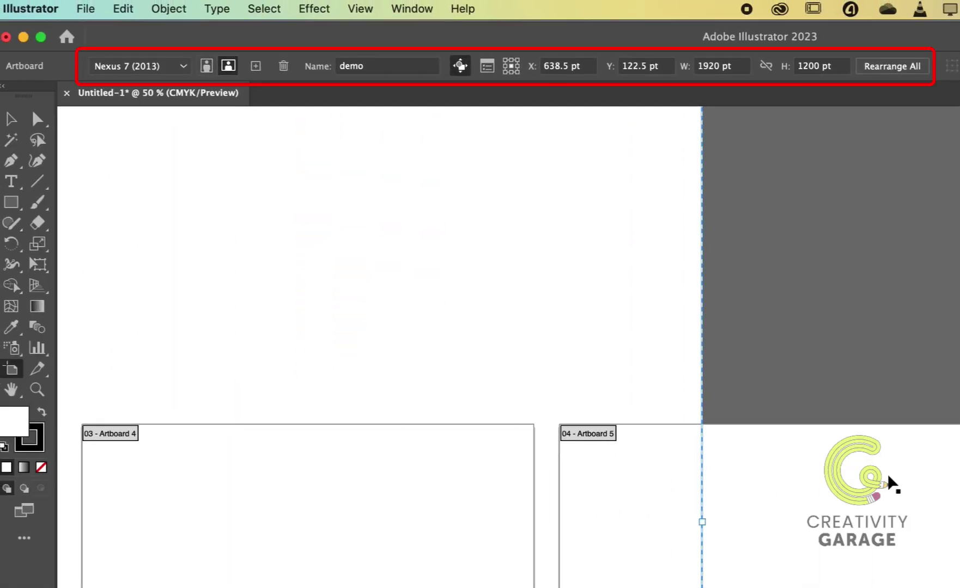
scroll(894, 482, "down", 5)
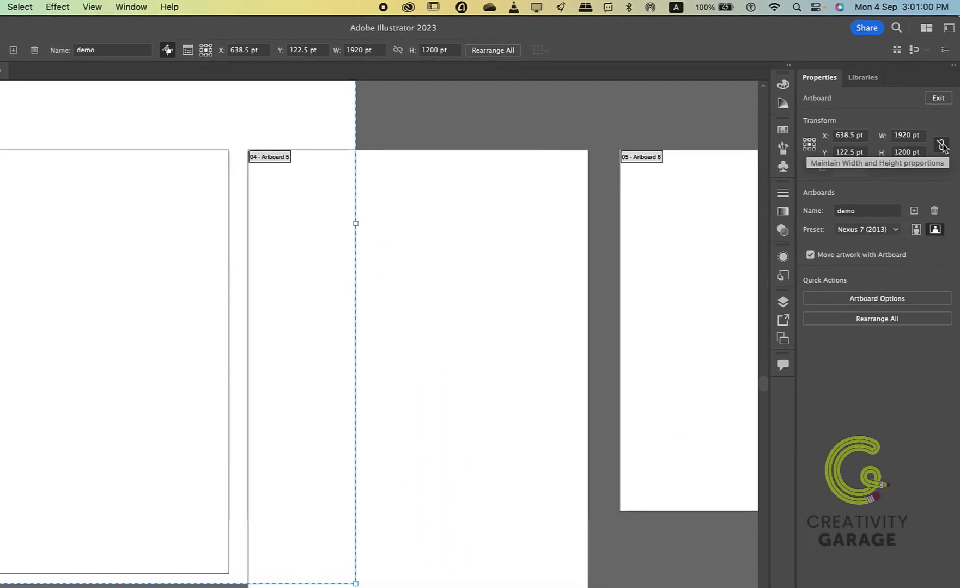
With proportions linked, set the demo artboard's width to 100 pt
left_click(943, 146)
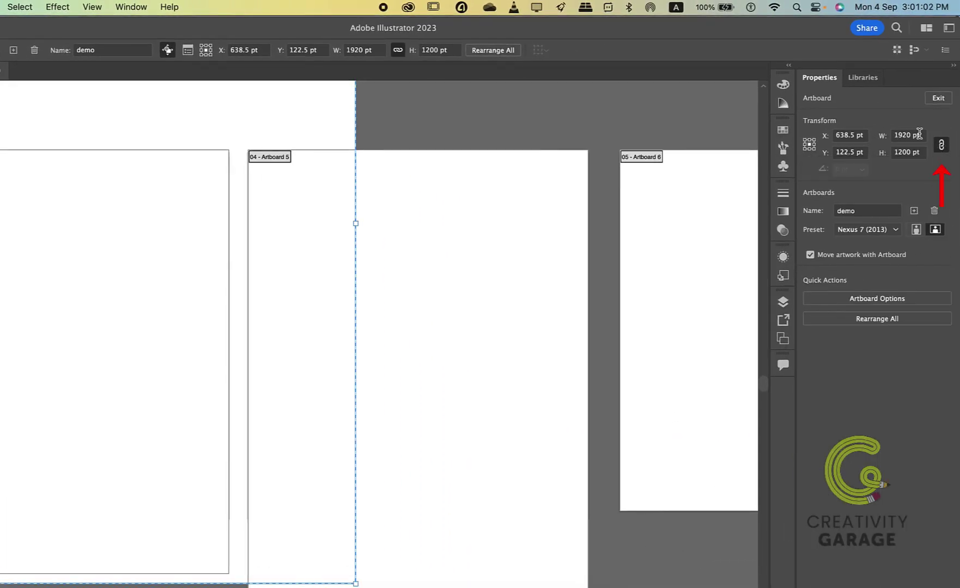
left_click(919, 133)
type("100")
key("Return")
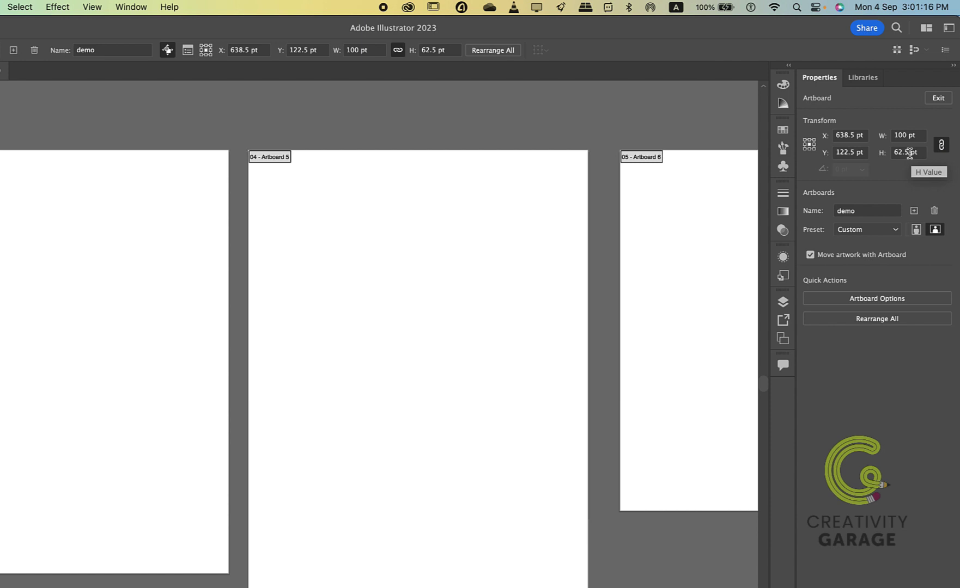
Unlink proportions, enter W 200 and H 50 pt for a 100×50 pt board, and exit artboard editing
left_click(942, 145)
left_click(907, 135)
type("200")
key("Tab")
type("50")
key("Return")
scroll(311, 315, "left", 5)
scroll(310, 315, "left", 3)
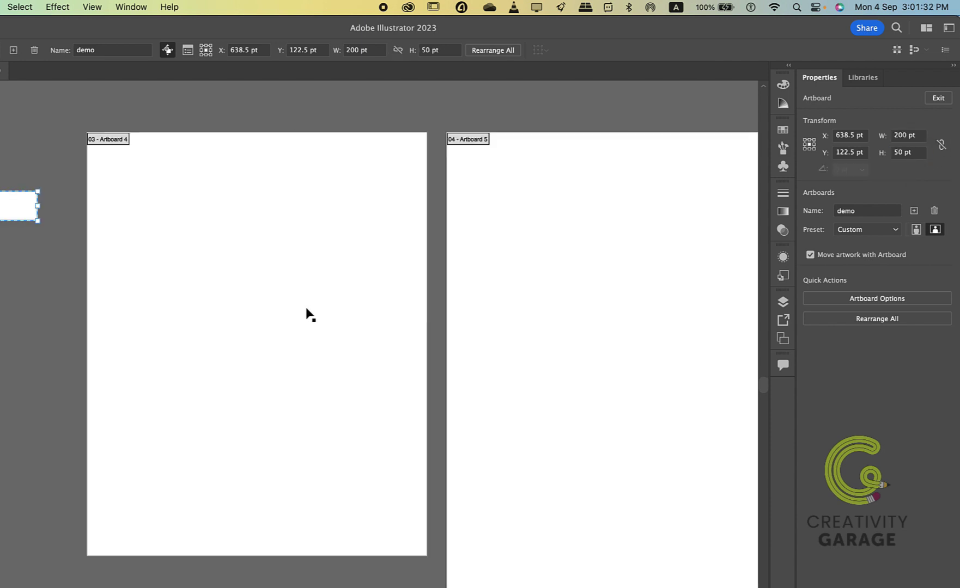
scroll(109, 229, "left", 3)
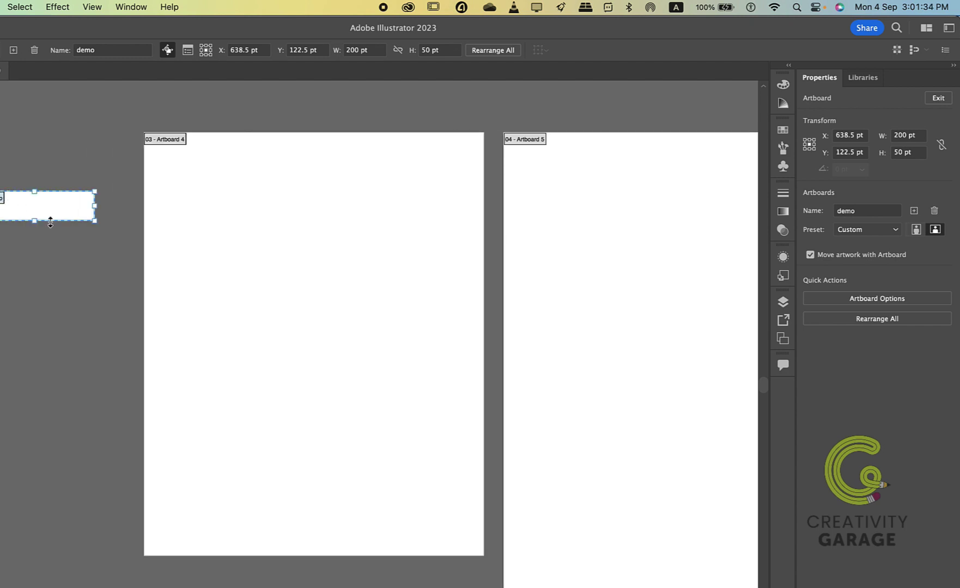
scroll(49, 218, "left", 3)
scroll(51, 221, "up", 2)
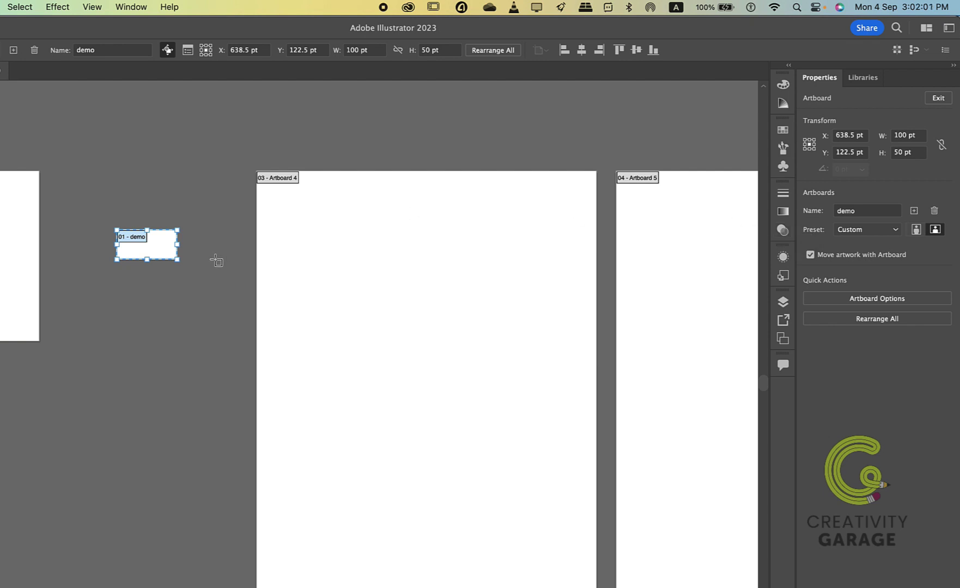
key("Escape")
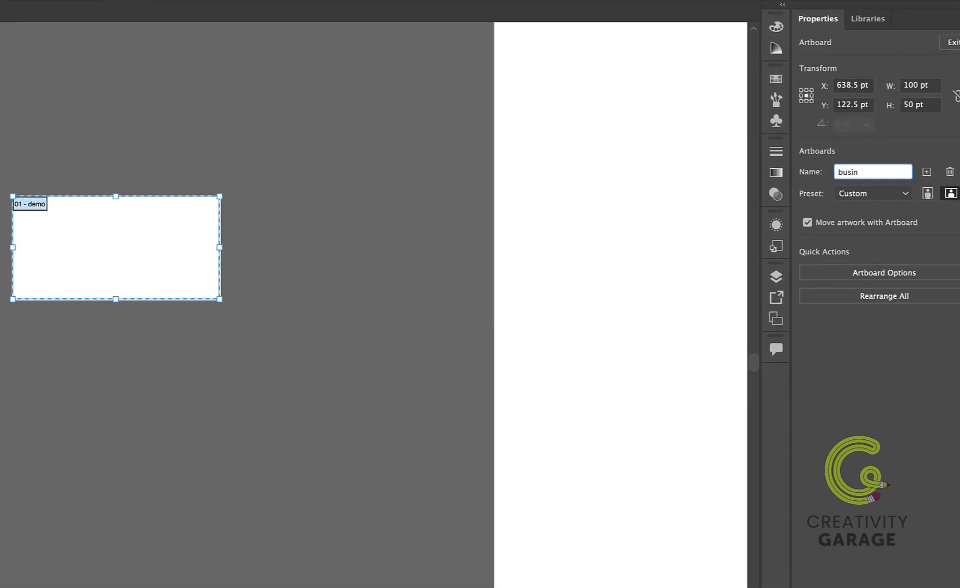
Name the small artboard 'business card' and add a same-size 100×50 pt Artboard 8 beside it
type("ss card")
key("Return")
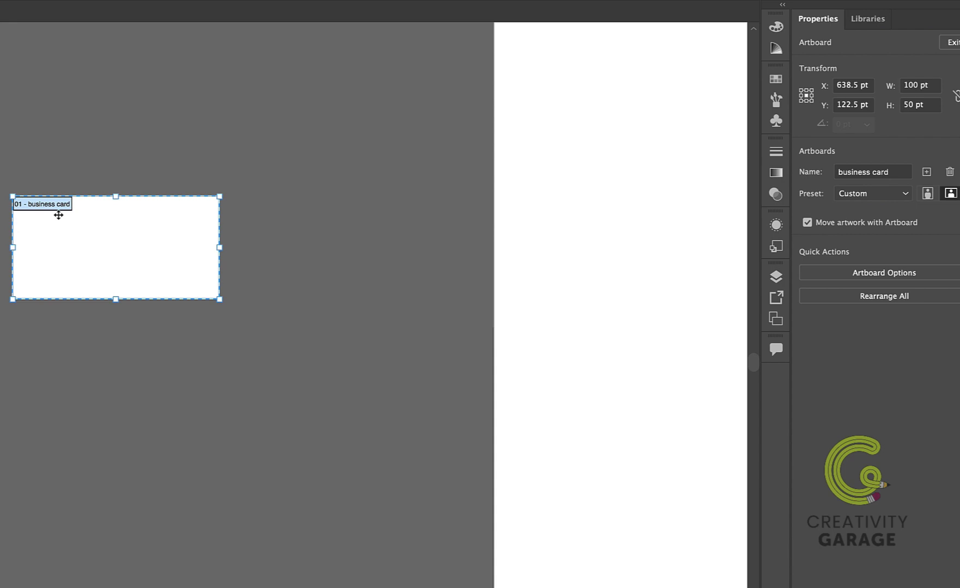
left_click(927, 174)
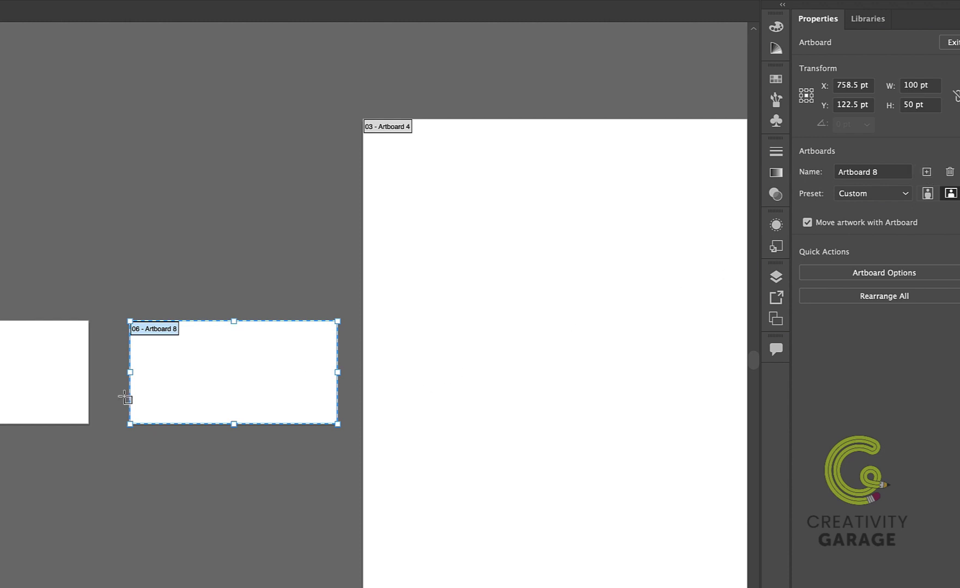
Add a new artboard, make it B4 portrait (728.5×1031.81 pt), and name it 'poster'
left_click(557, 314)
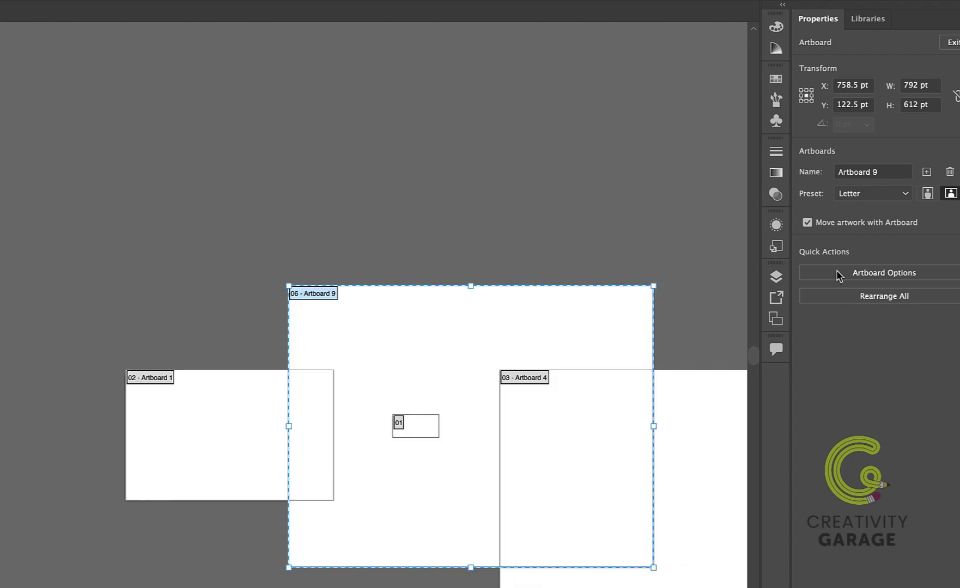
left_click(900, 197)
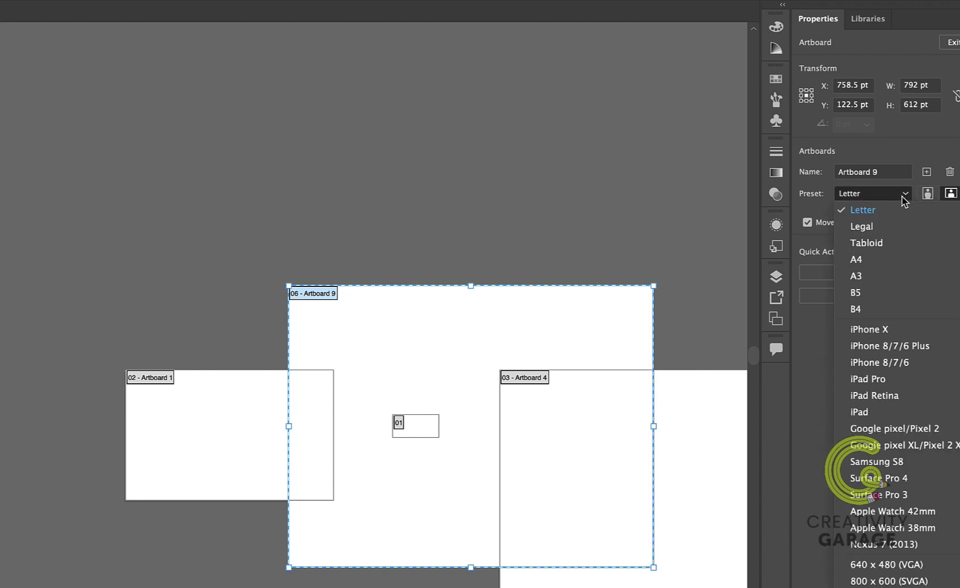
left_click(848, 311)
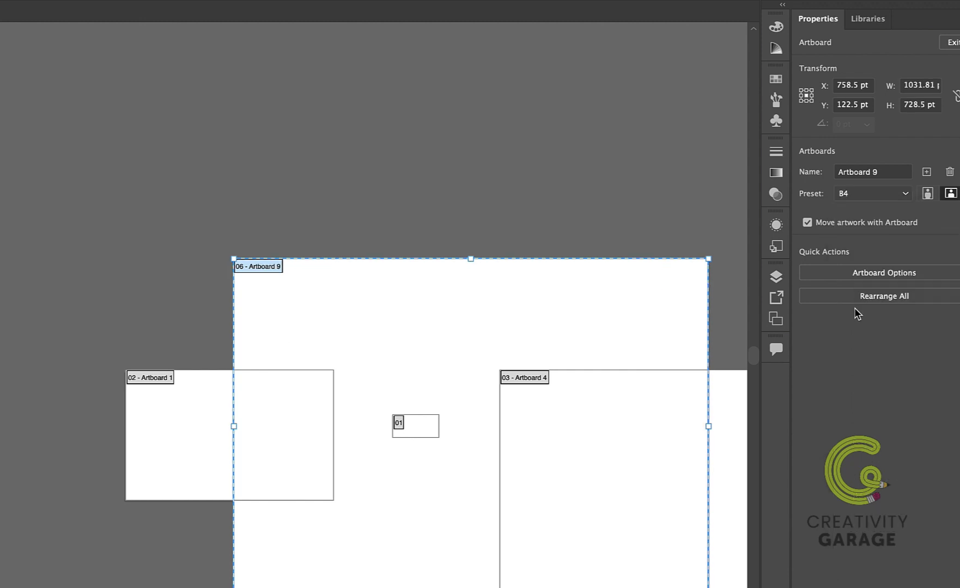
left_click(872, 173)
type("poster")
key("Return")
left_click(928, 195)
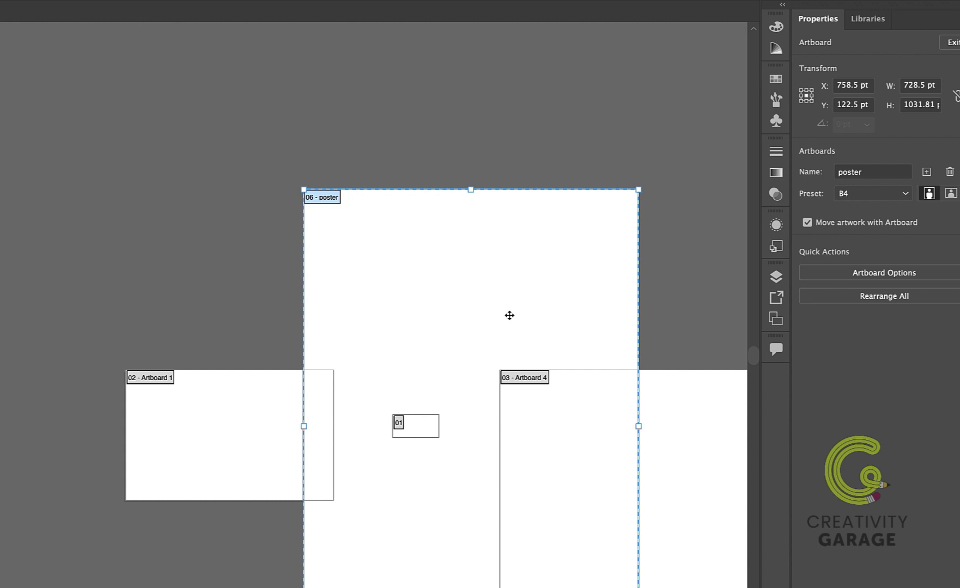
Drag the poster artboard, Shift-constrained, to X 670.23 pt, Y 117.6 pt
left_click_drag(509, 314, 539, 374)
key("shift")
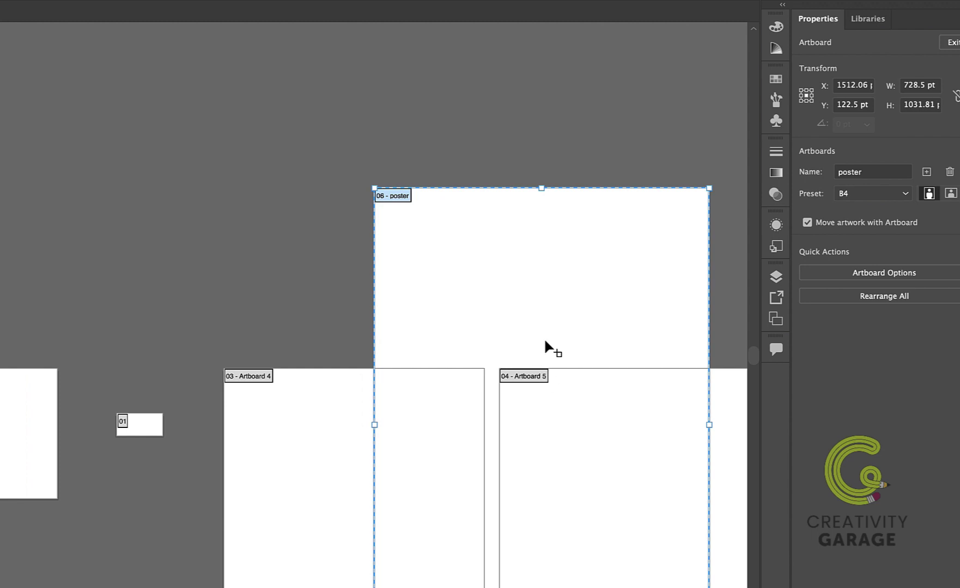
left_click_drag(539, 327, 150, 317)
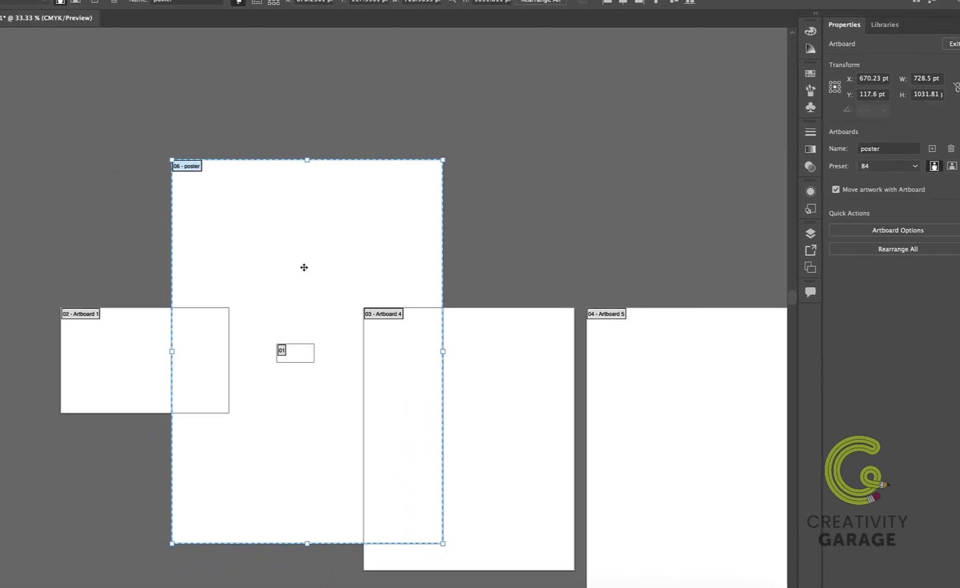
scroll(304, 268, "right", 5)
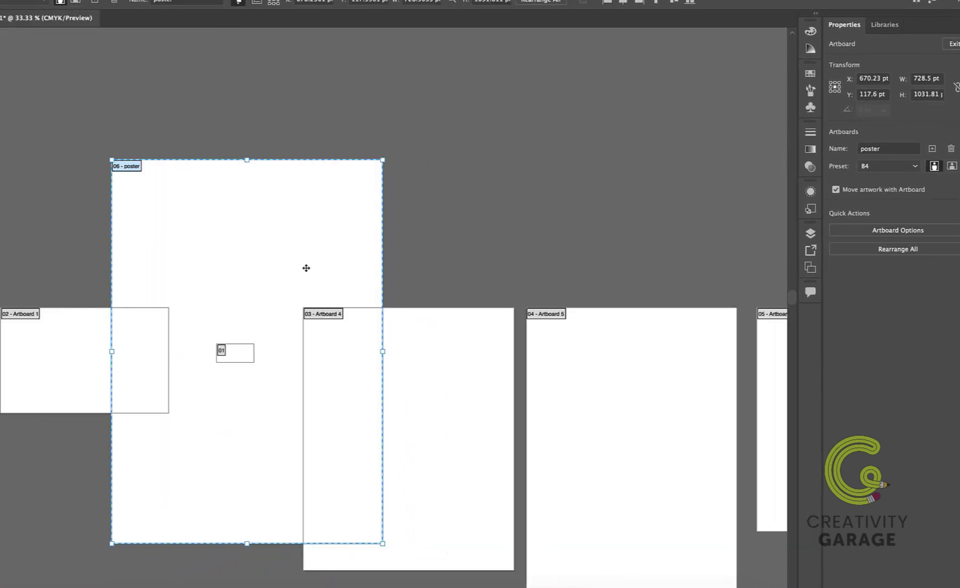
scroll(304, 269, "right", 1)
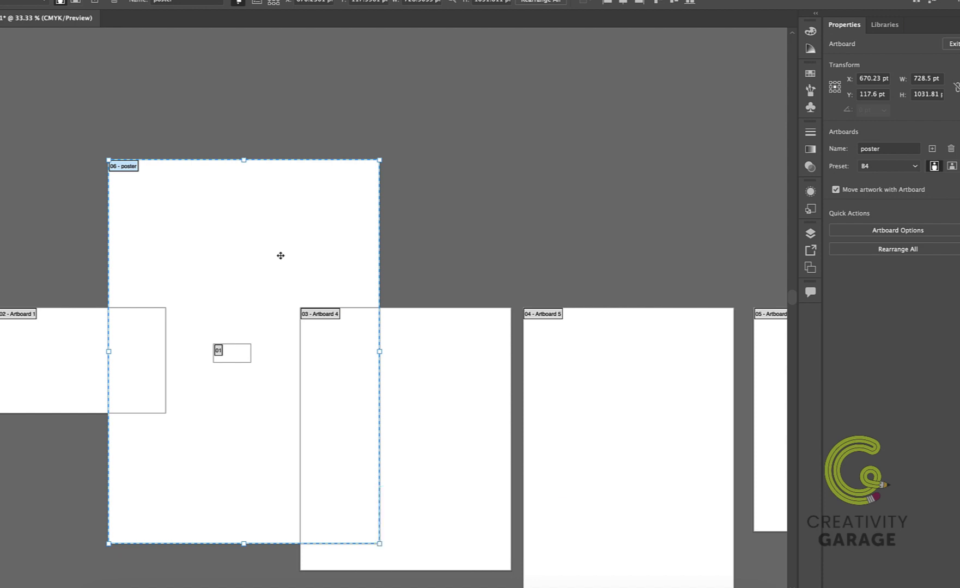
Duplicate the poster artboard as 'poster copy' and draw a black circle near its top
left_click_drag(281, 256, 551, 297)
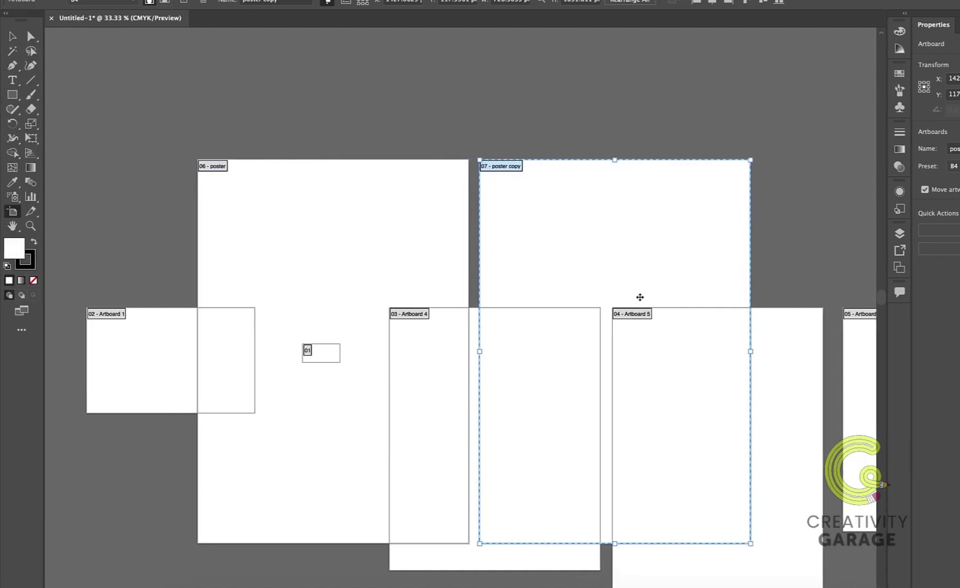
left_click(13, 95)
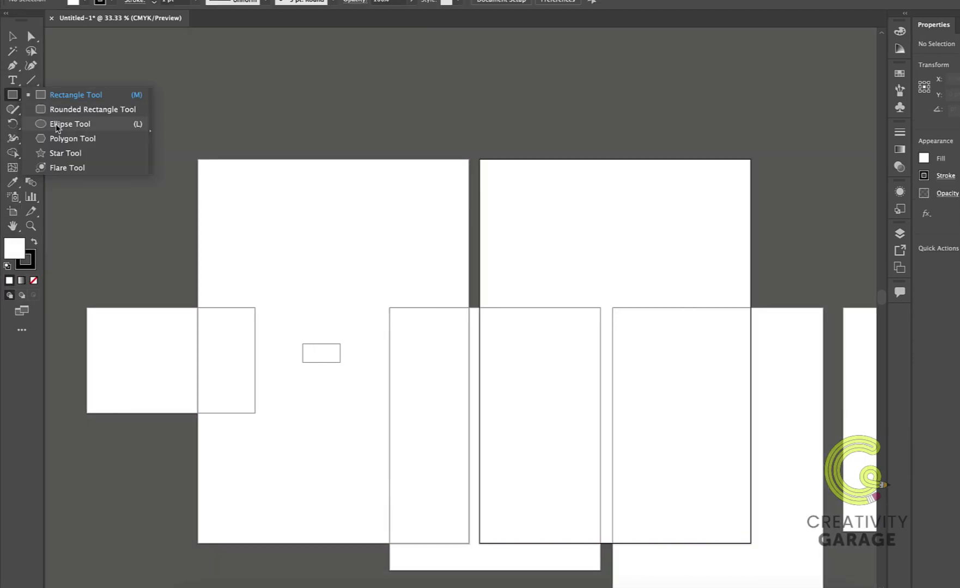
left_click(57, 128)
left_click_drag(547, 204, 626, 276)
Move poster copy with its circle right to X 1683.7 pt, Y −107.98 pt
key("shift+o")
scroll(693, 235, "right", 1)
scroll(693, 235, "right", 1)
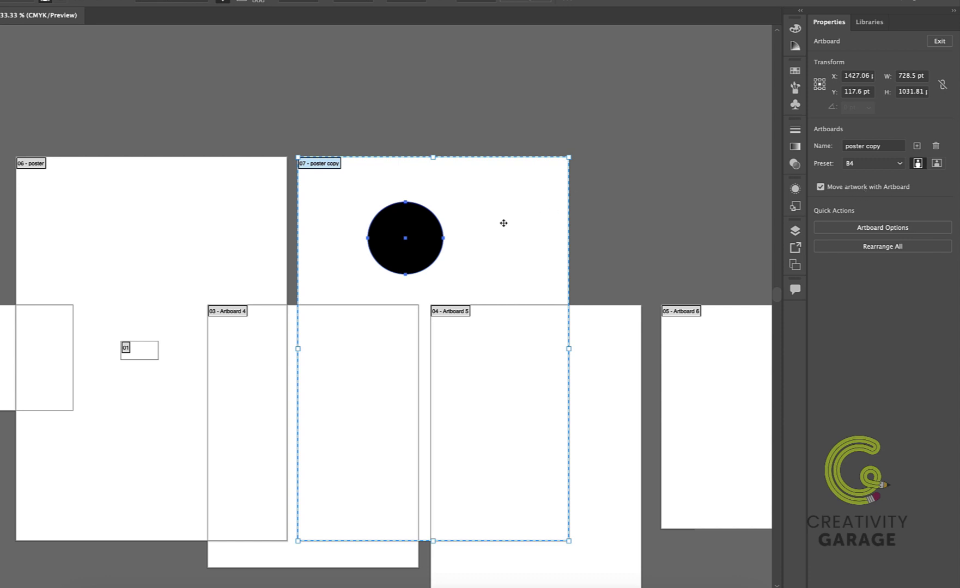
left_click_drag(503, 222, 597, 143)
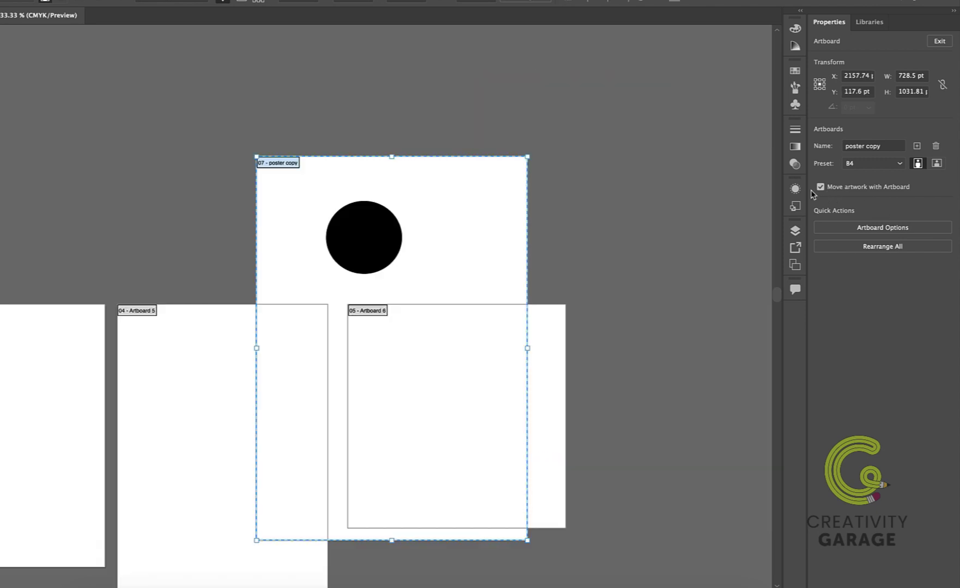
Move the poster copy artboard right without its circle, then open its Artboard Options
left_click(820, 187)
left_click_drag(458, 278, 736, 308)
scroll(626, 303, "right", 2)
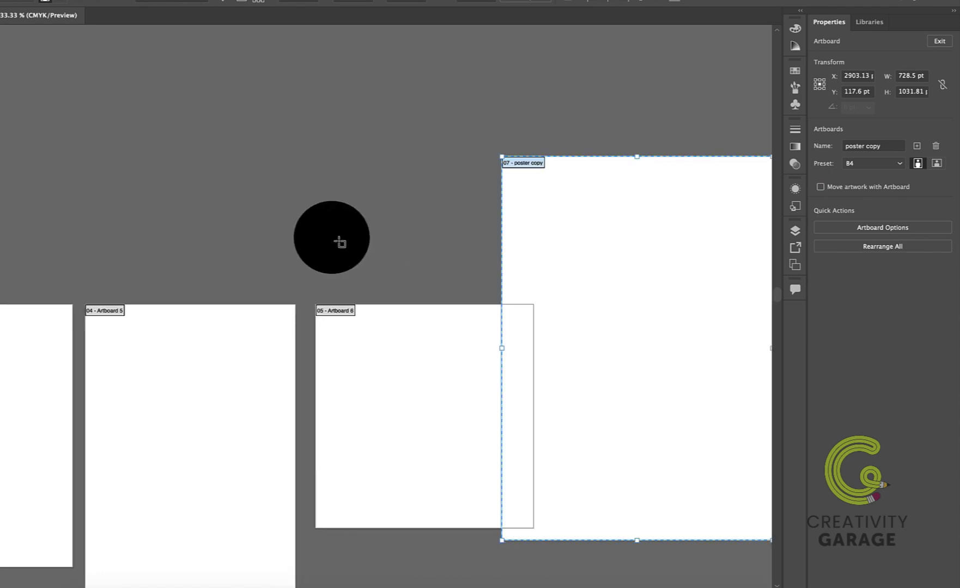
scroll(614, 253, "right", 1)
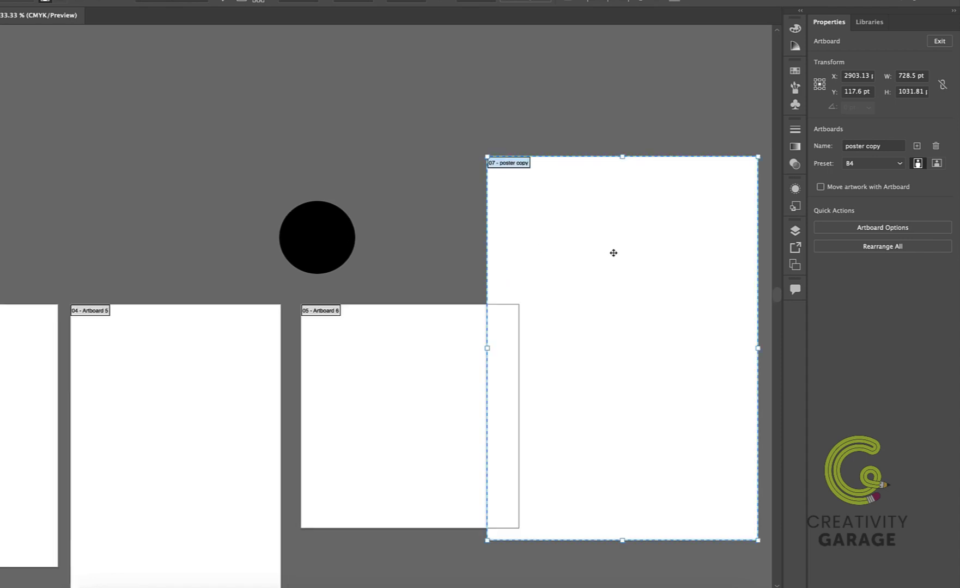
left_click(883, 228)
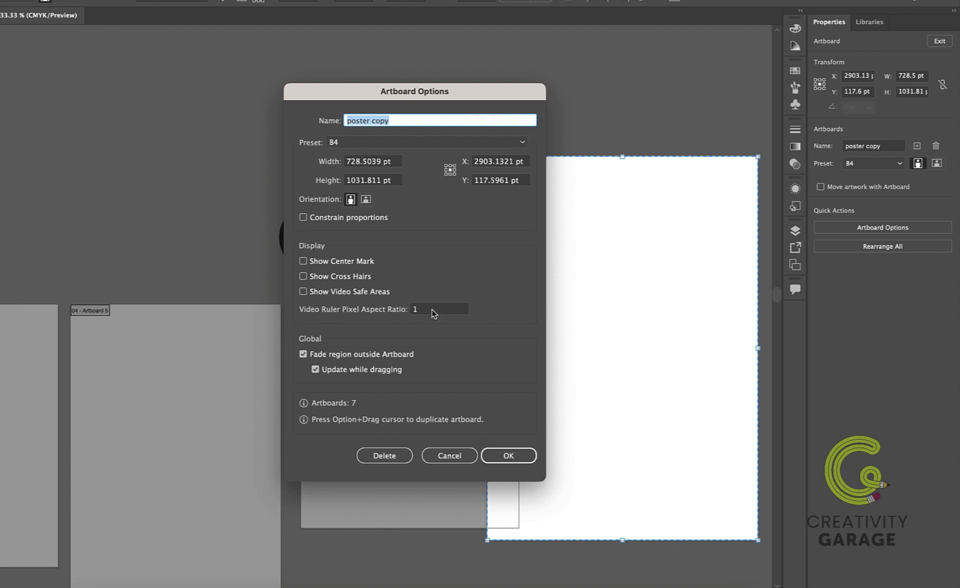
Close Artboard Options and rearrange all artboards into a single column
key("Return")
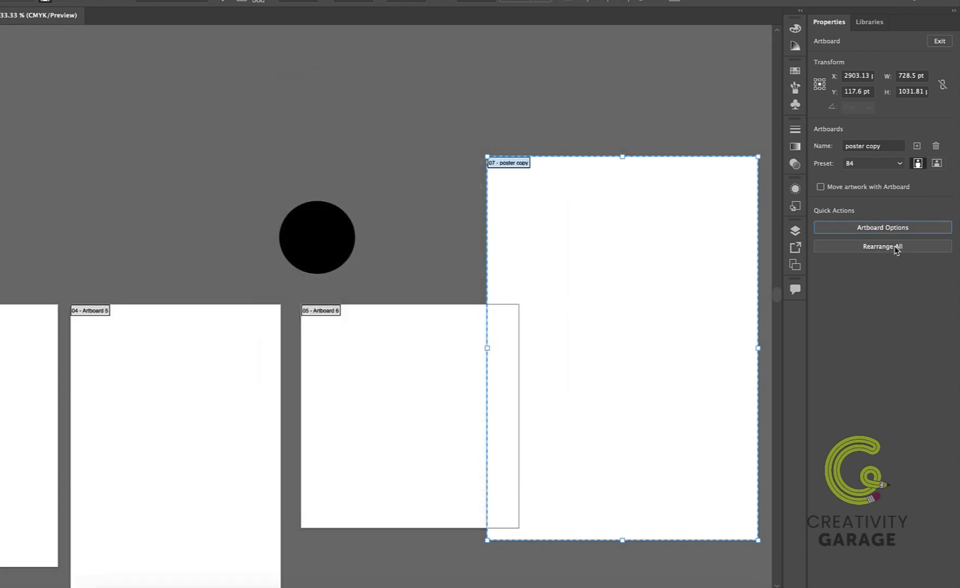
left_click(896, 250)
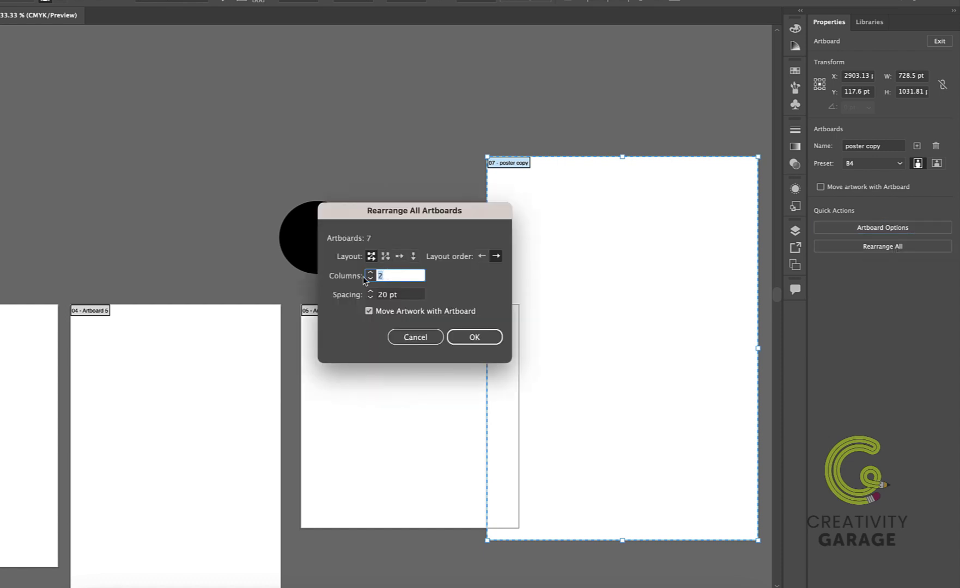
type("1")
key("Tab")
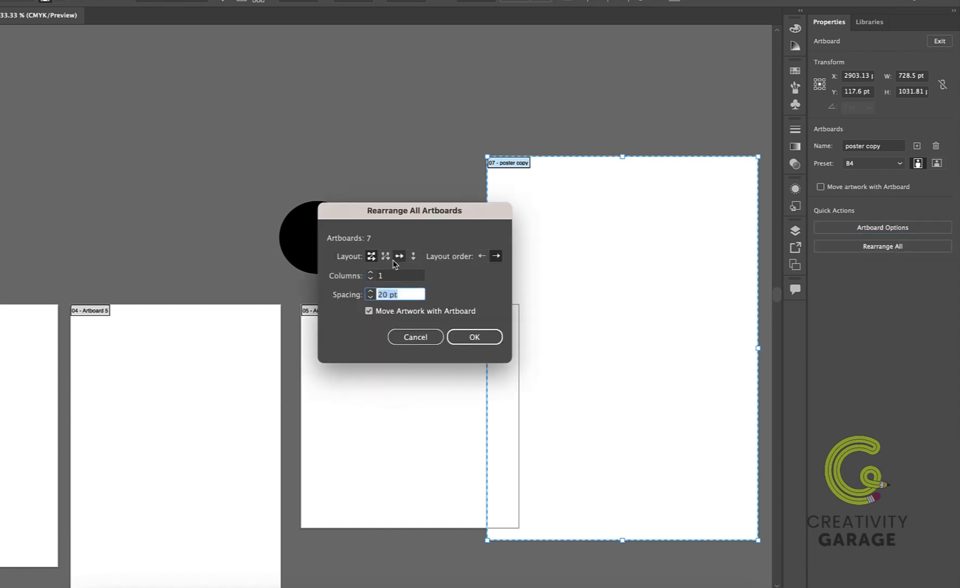
left_click(482, 343)
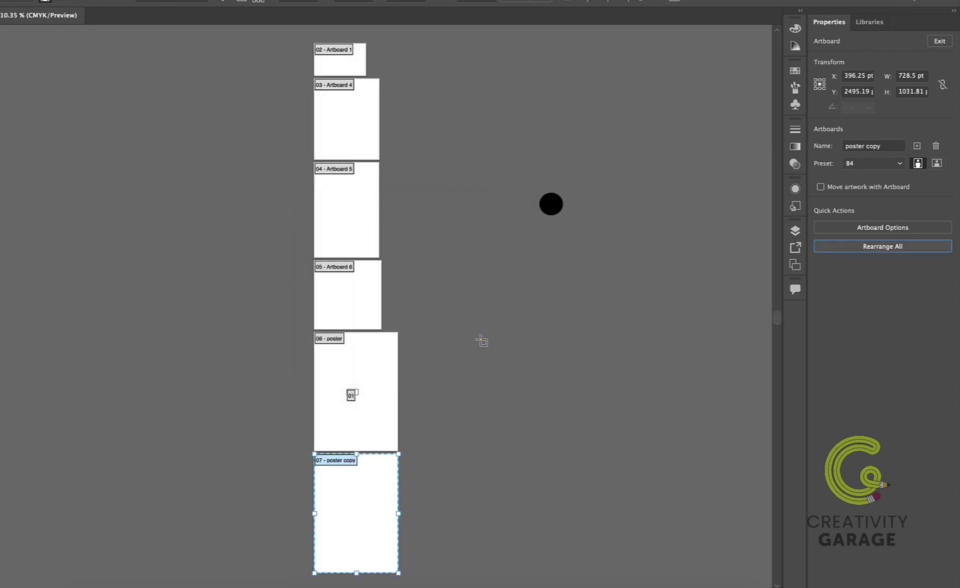
key("Return")
Rearrange the artboards as Grid by Column with 3 rows and 40 pt spacing
left_click(386, 256)
double_click(391, 276)
type("3")
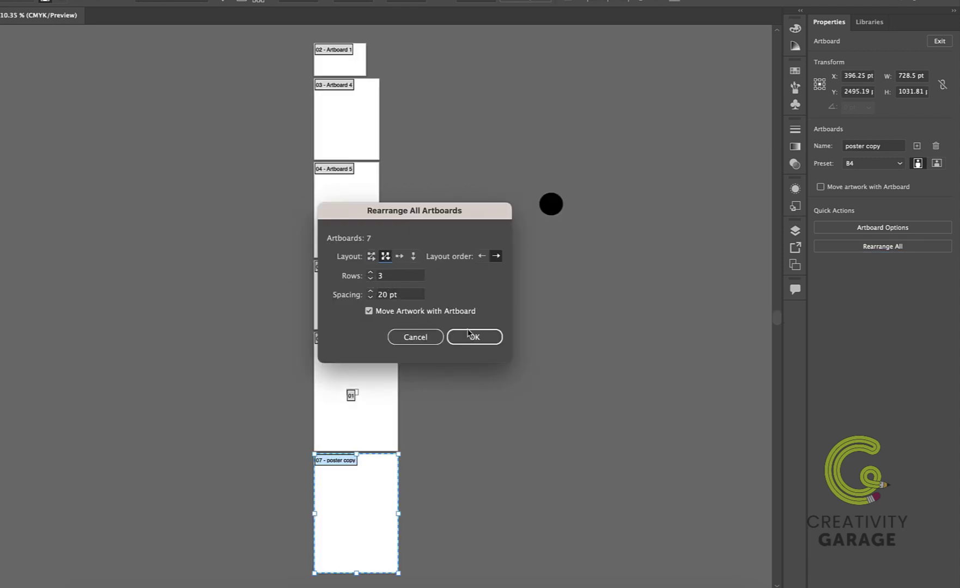
left_click(472, 337)
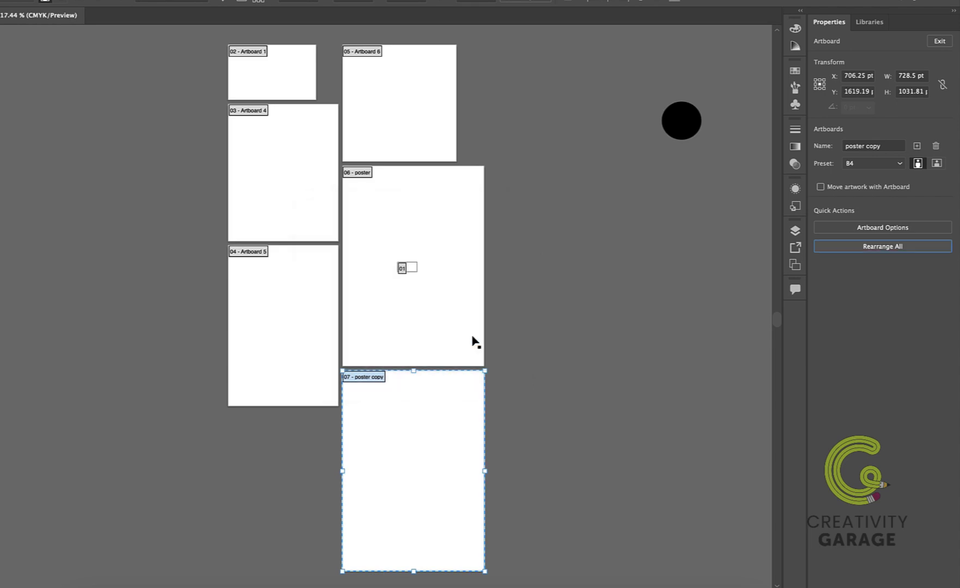
key("Return")
type("40")
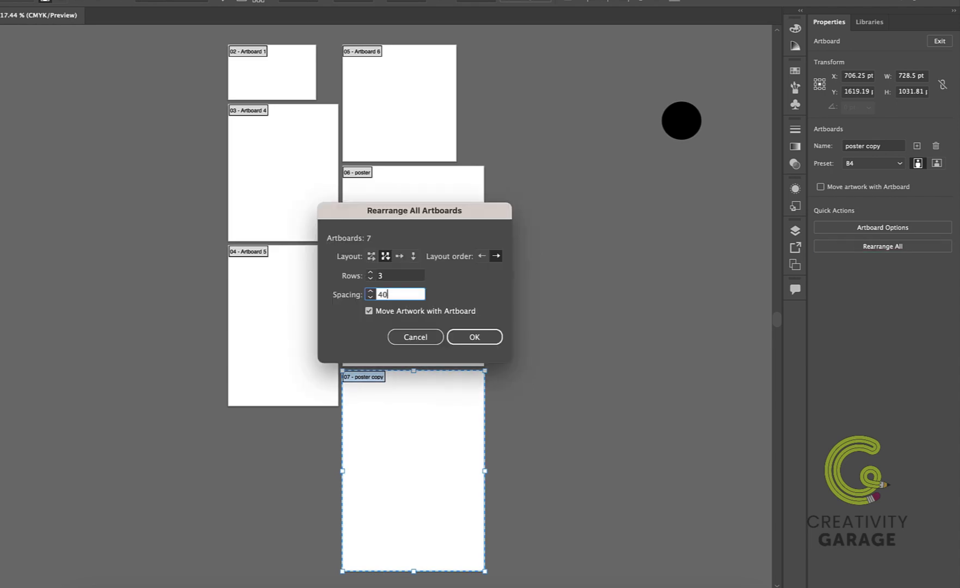
left_click(495, 335)
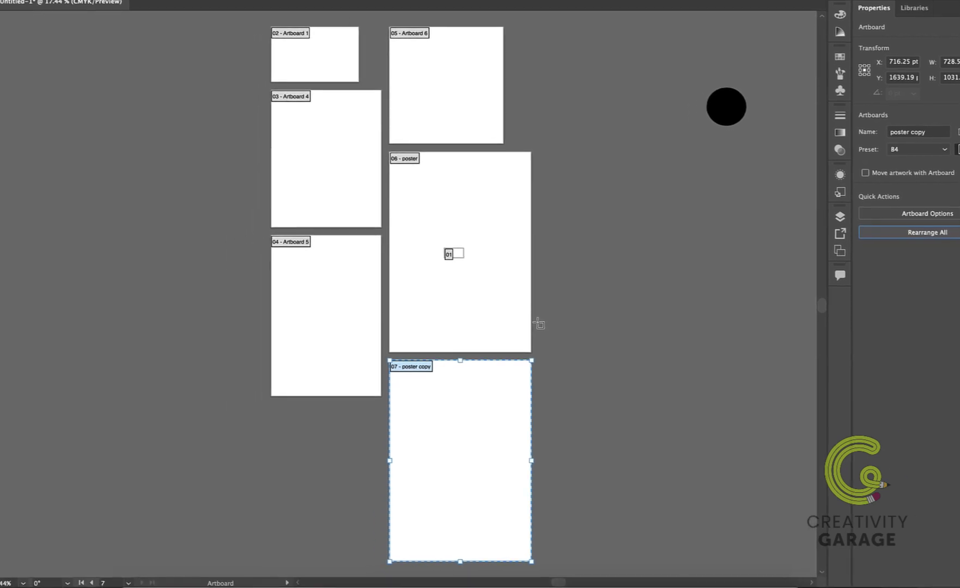
Navigate to artboard number 3, Artboard 4, using the status bar artboard field
key("Tab")
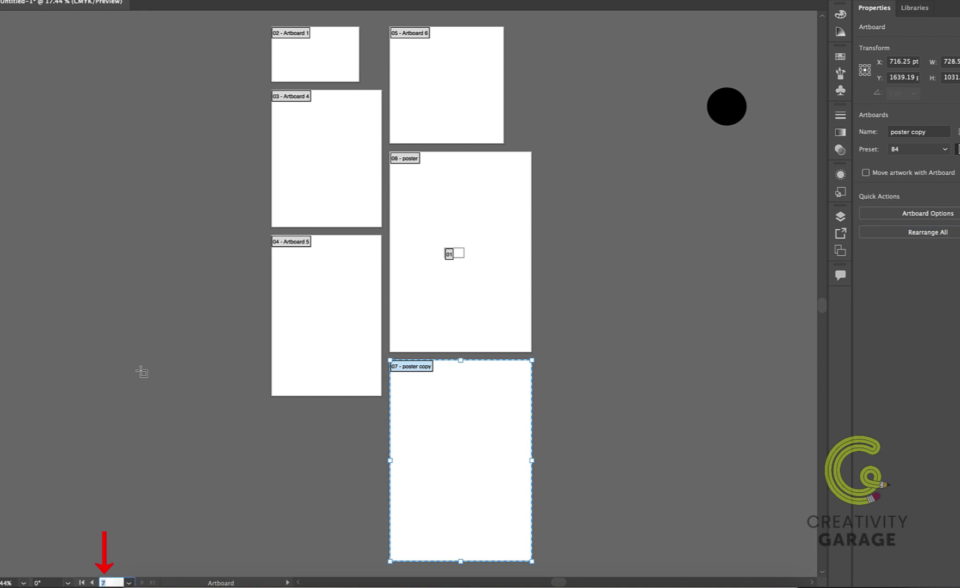
type("3")
key("Return")
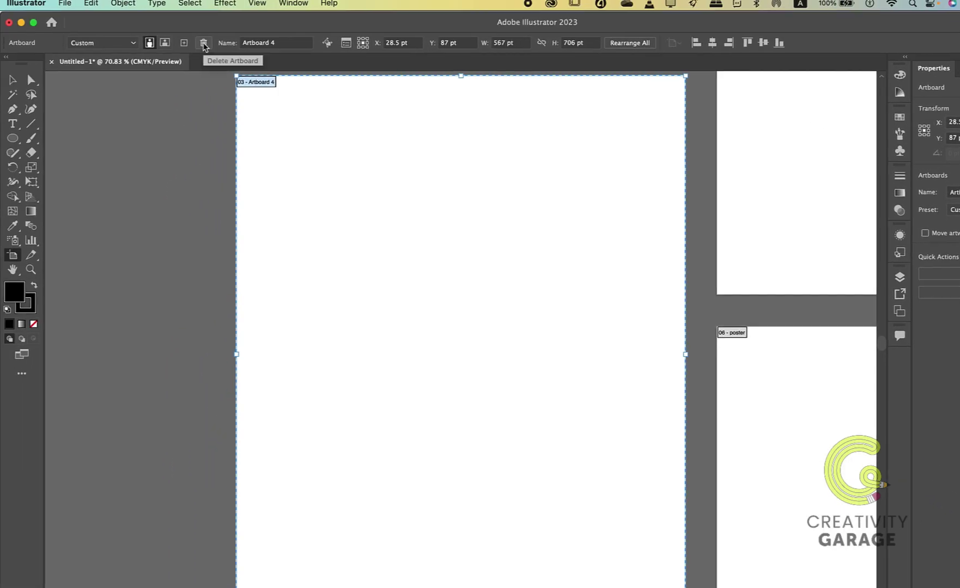
Delete the selected Artboard 4 from the document
left_click(203, 43)
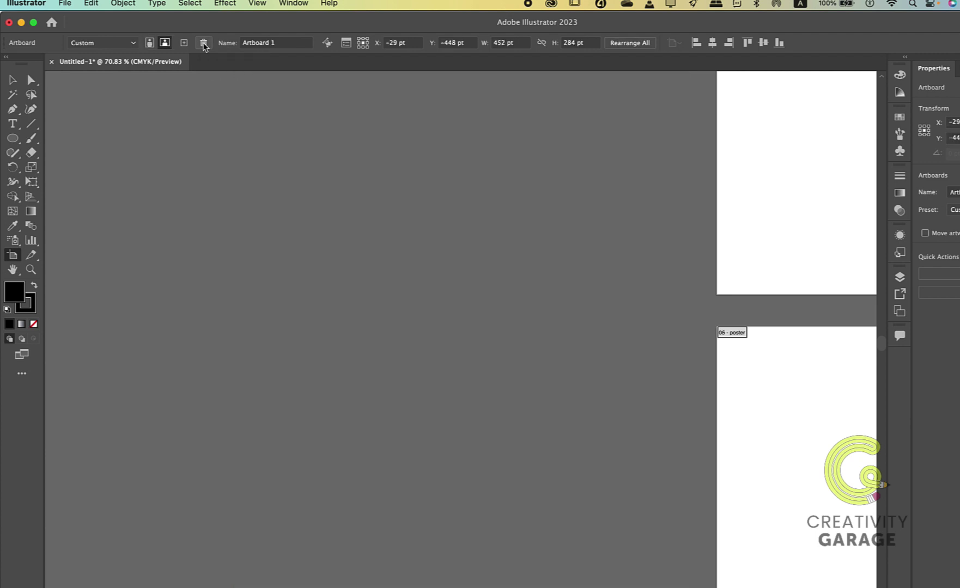